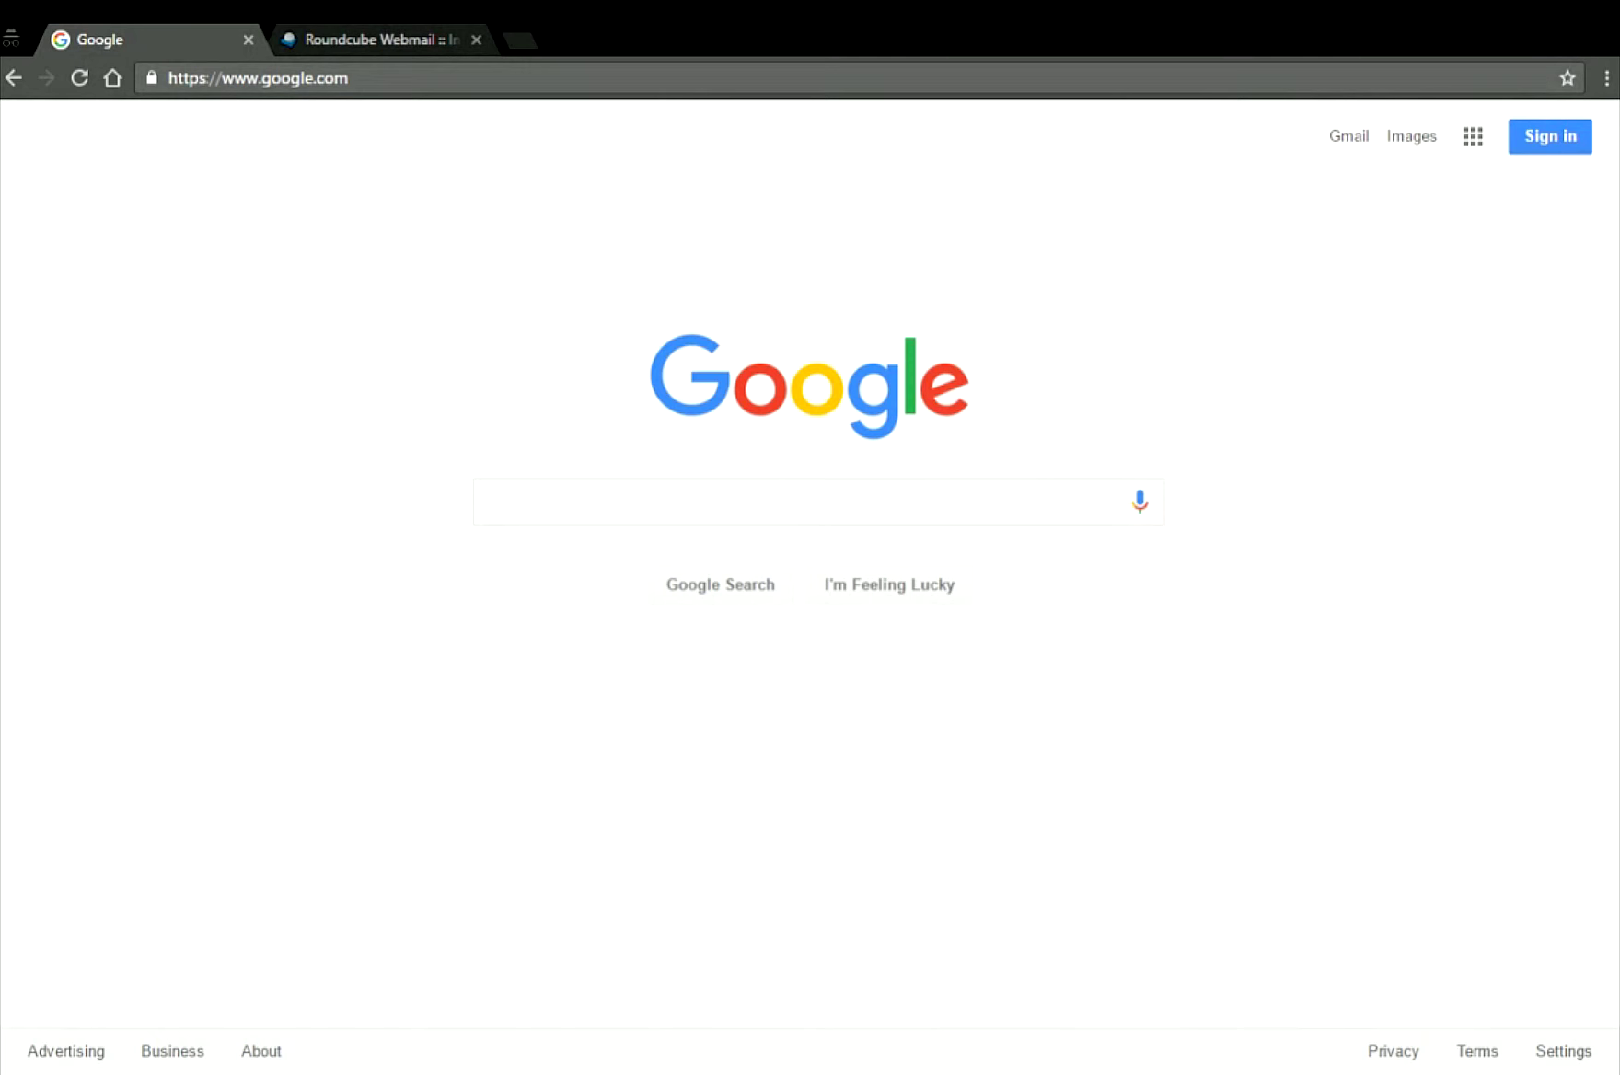
{"action": "left_click", "coordinate": [453, 83]}
{"action": "type", "text": "https://org.amazon.com/"}
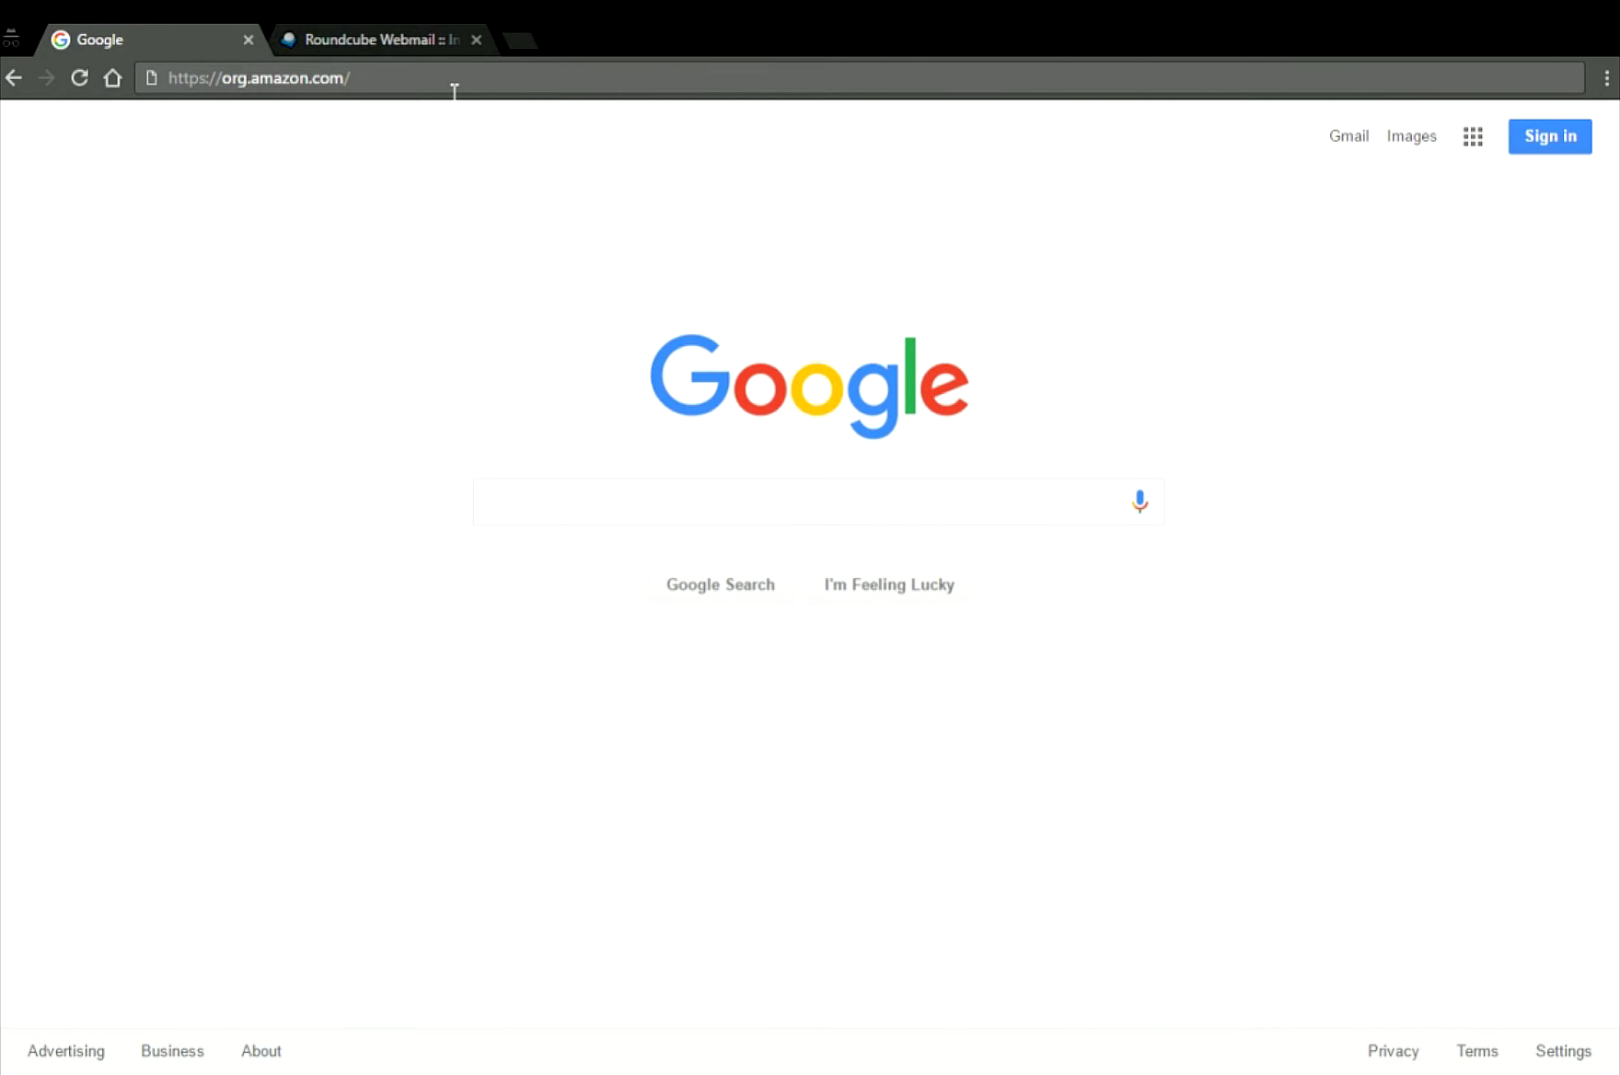
{"action": "key", "text": "Return"}
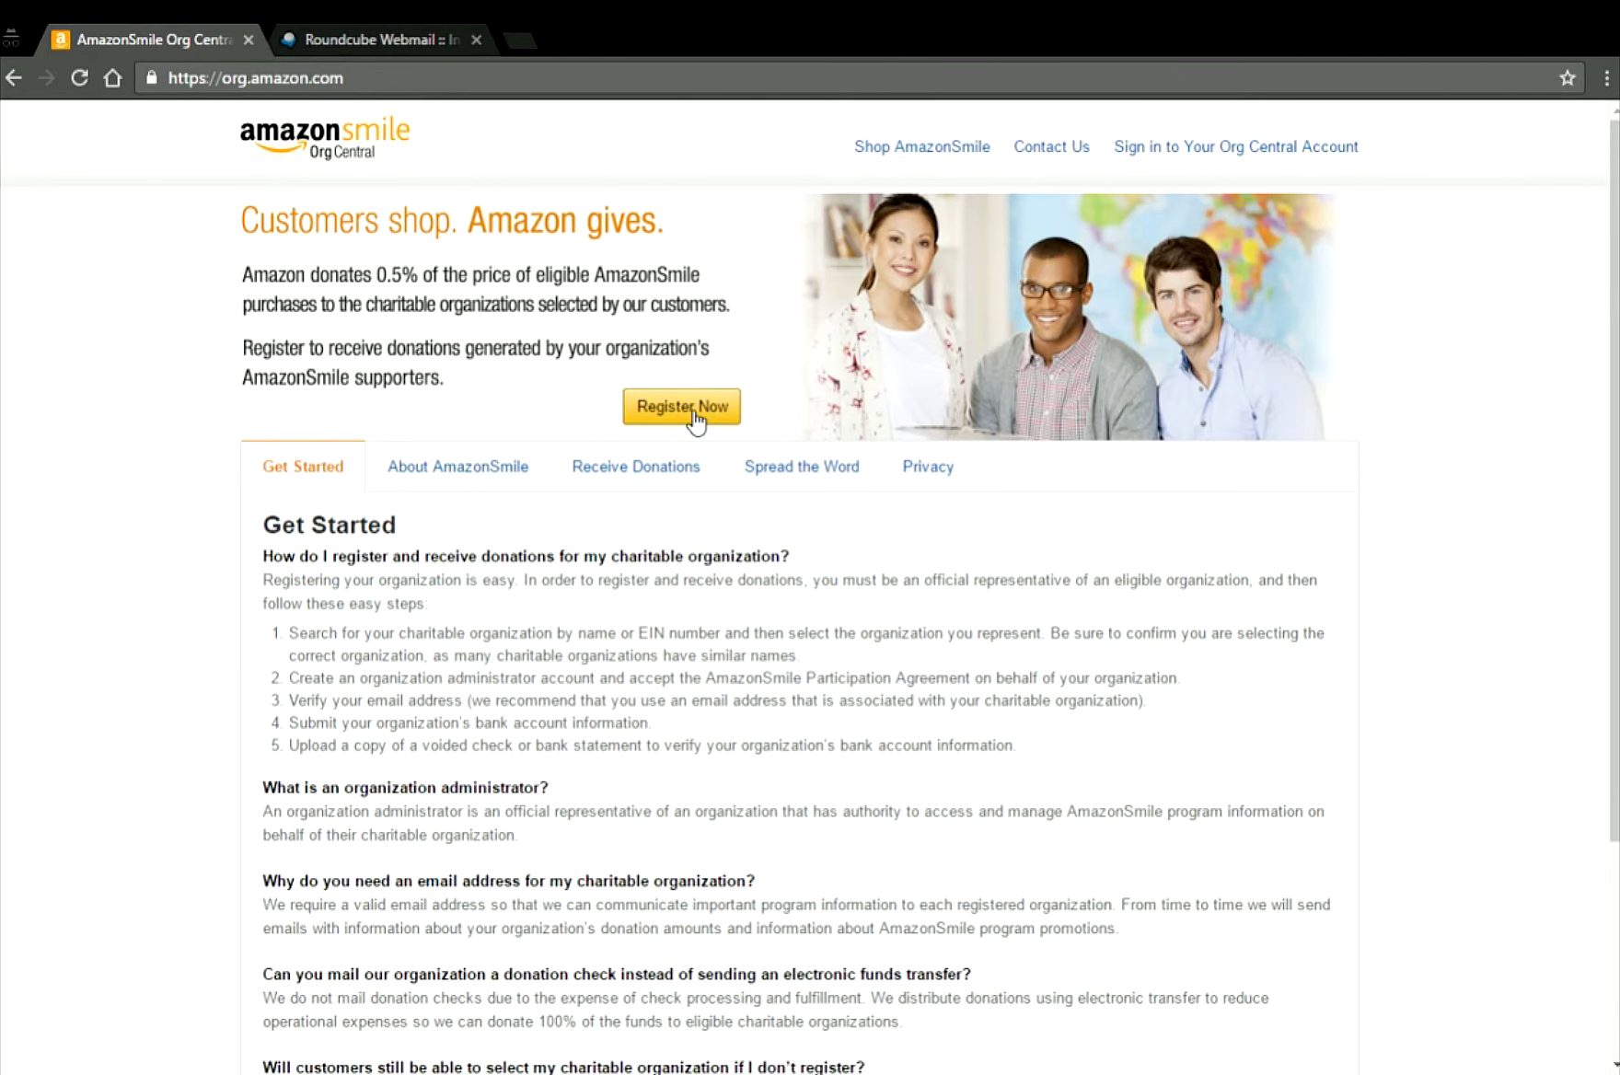
Step: Review the About AmazonSmile, Receive Donations and Spread the Word sections, then return to Get Started
{"action": "scroll", "coordinate": [810, 589], "scroll_direction": "down", "scroll_amount": 3}
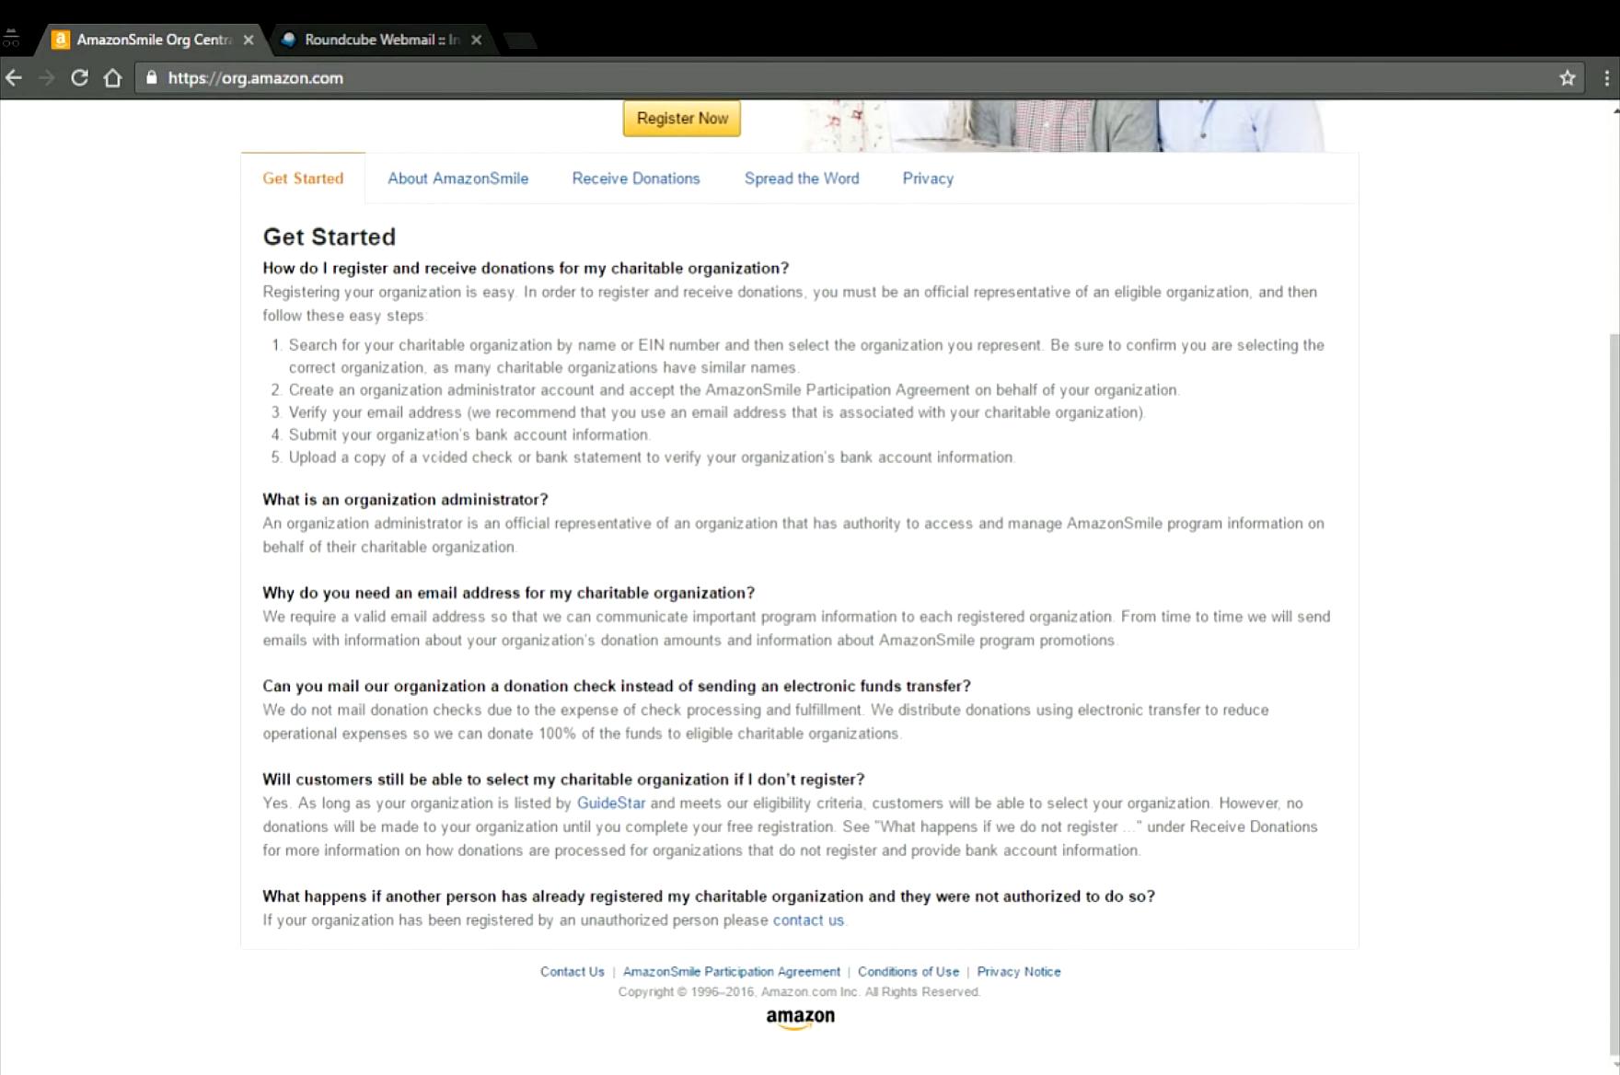
{"action": "scroll", "coordinate": [449, 425], "scroll_direction": "up", "scroll_amount": 3}
{"action": "left_click", "coordinate": [449, 424]}
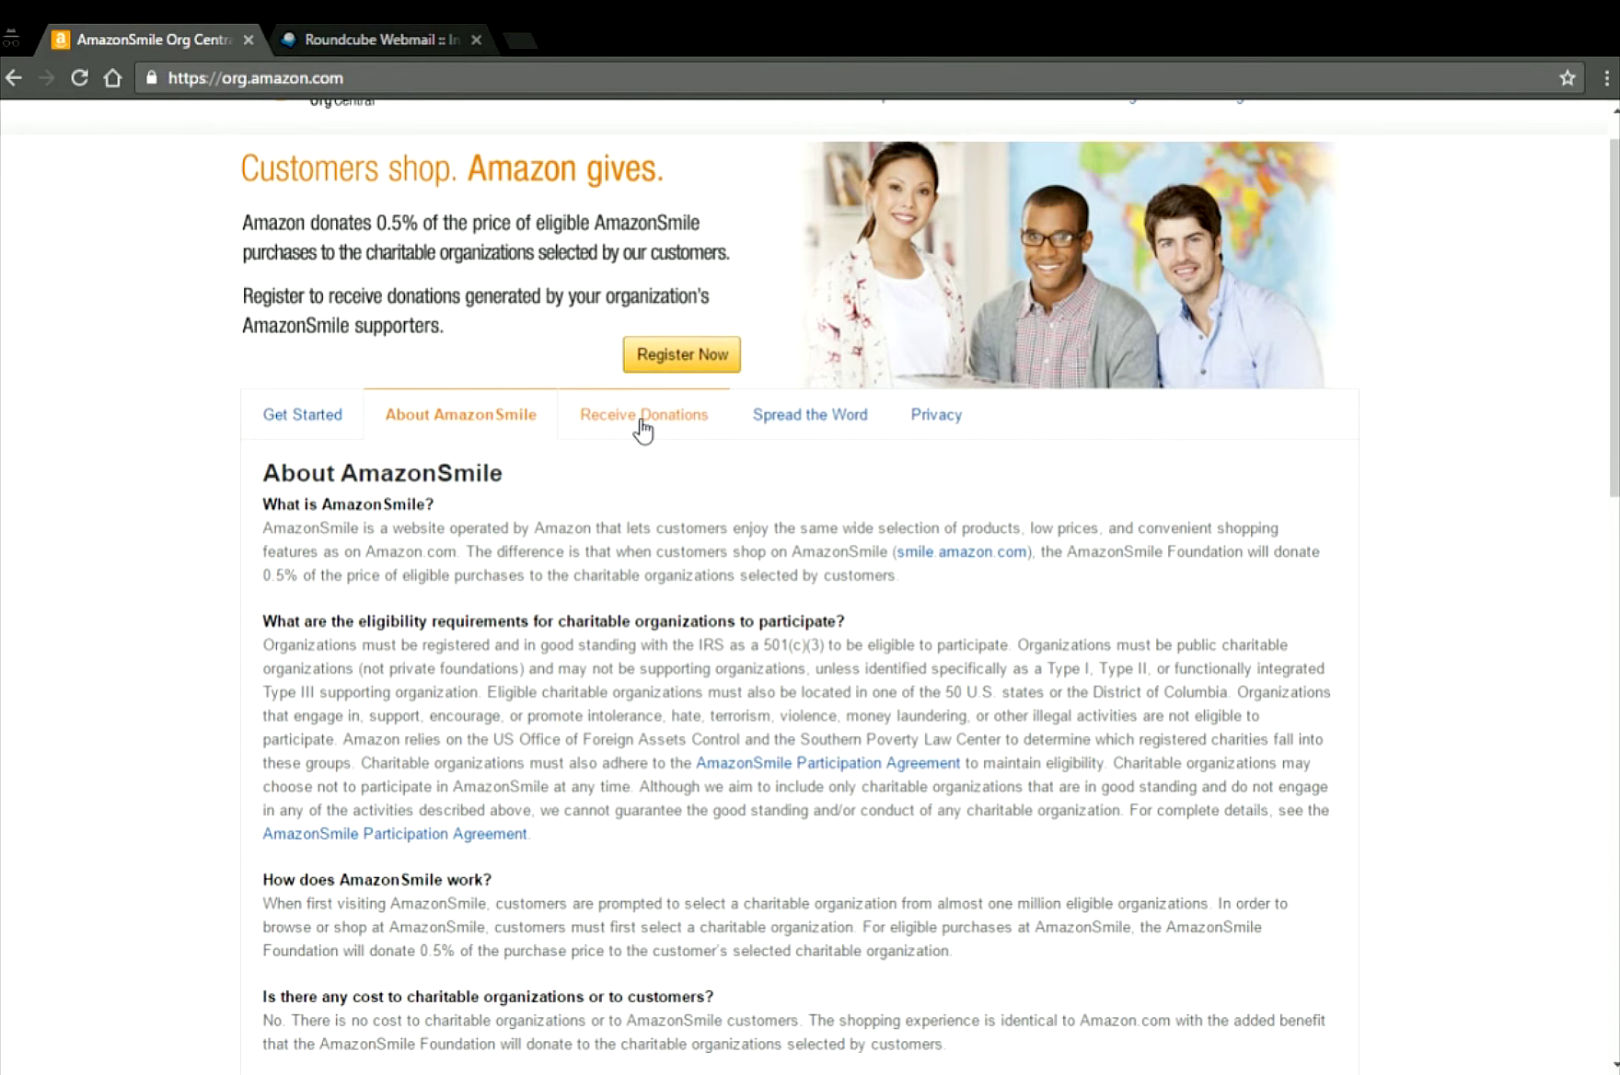
{"action": "left_click", "coordinate": [642, 422]}
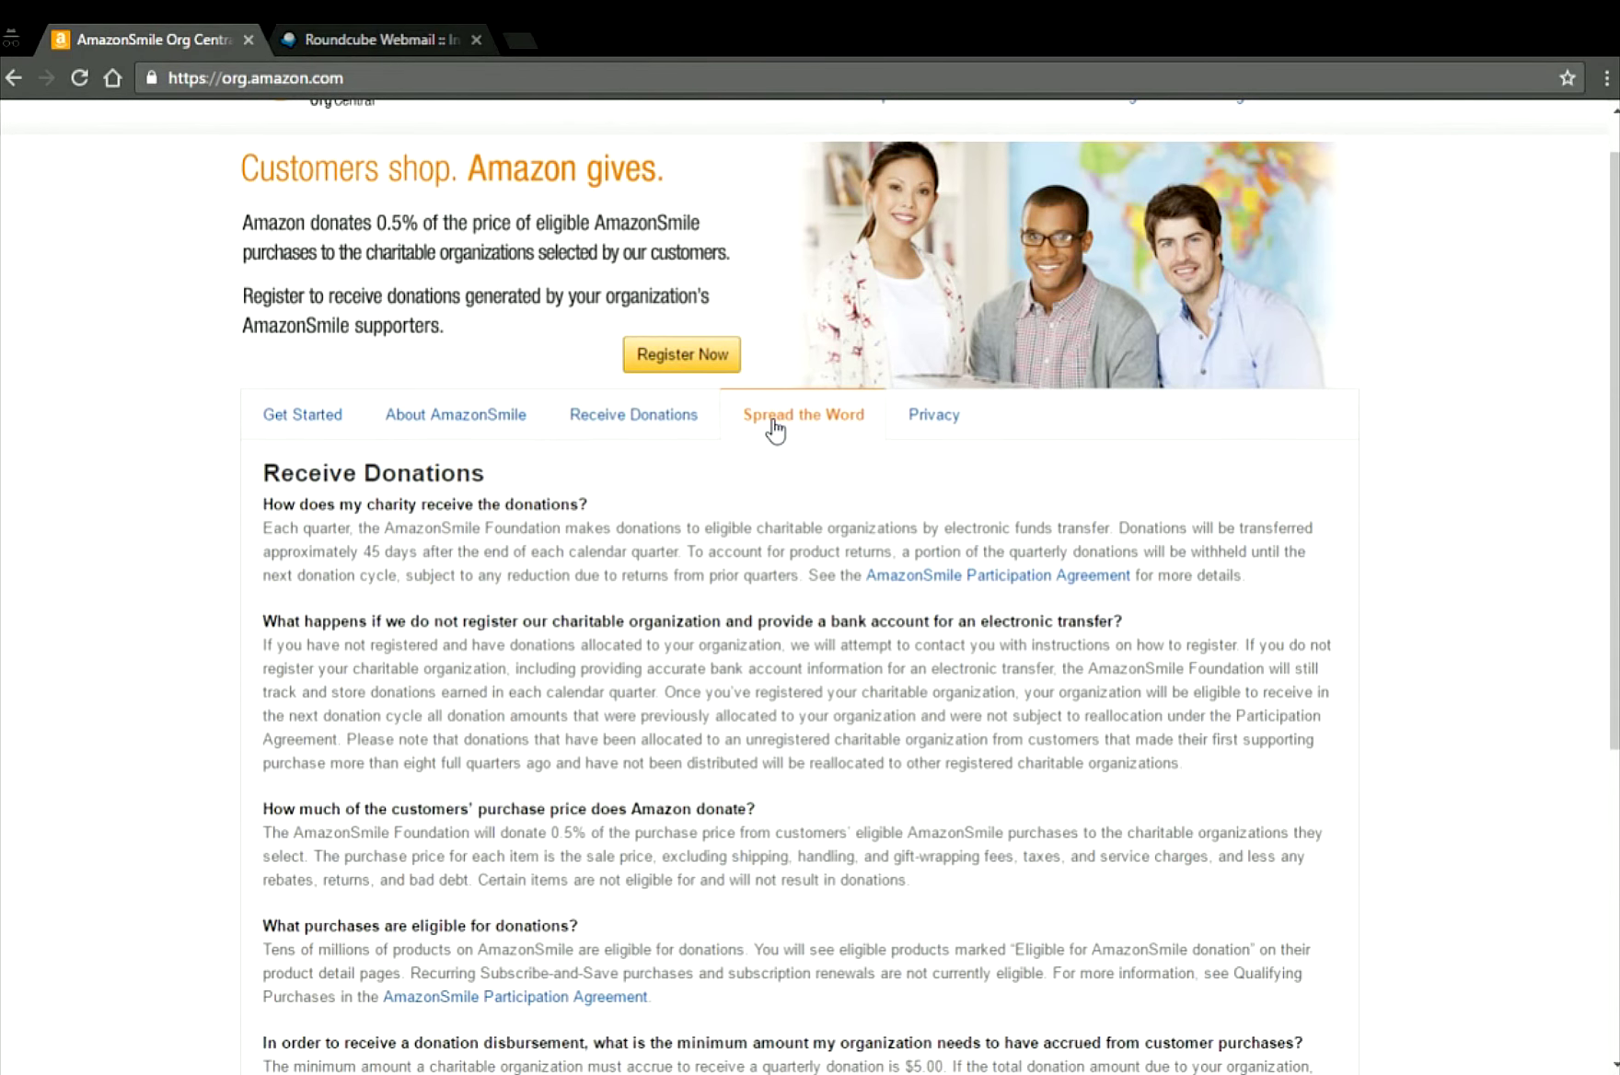
{"action": "left_click", "coordinate": [770, 422]}
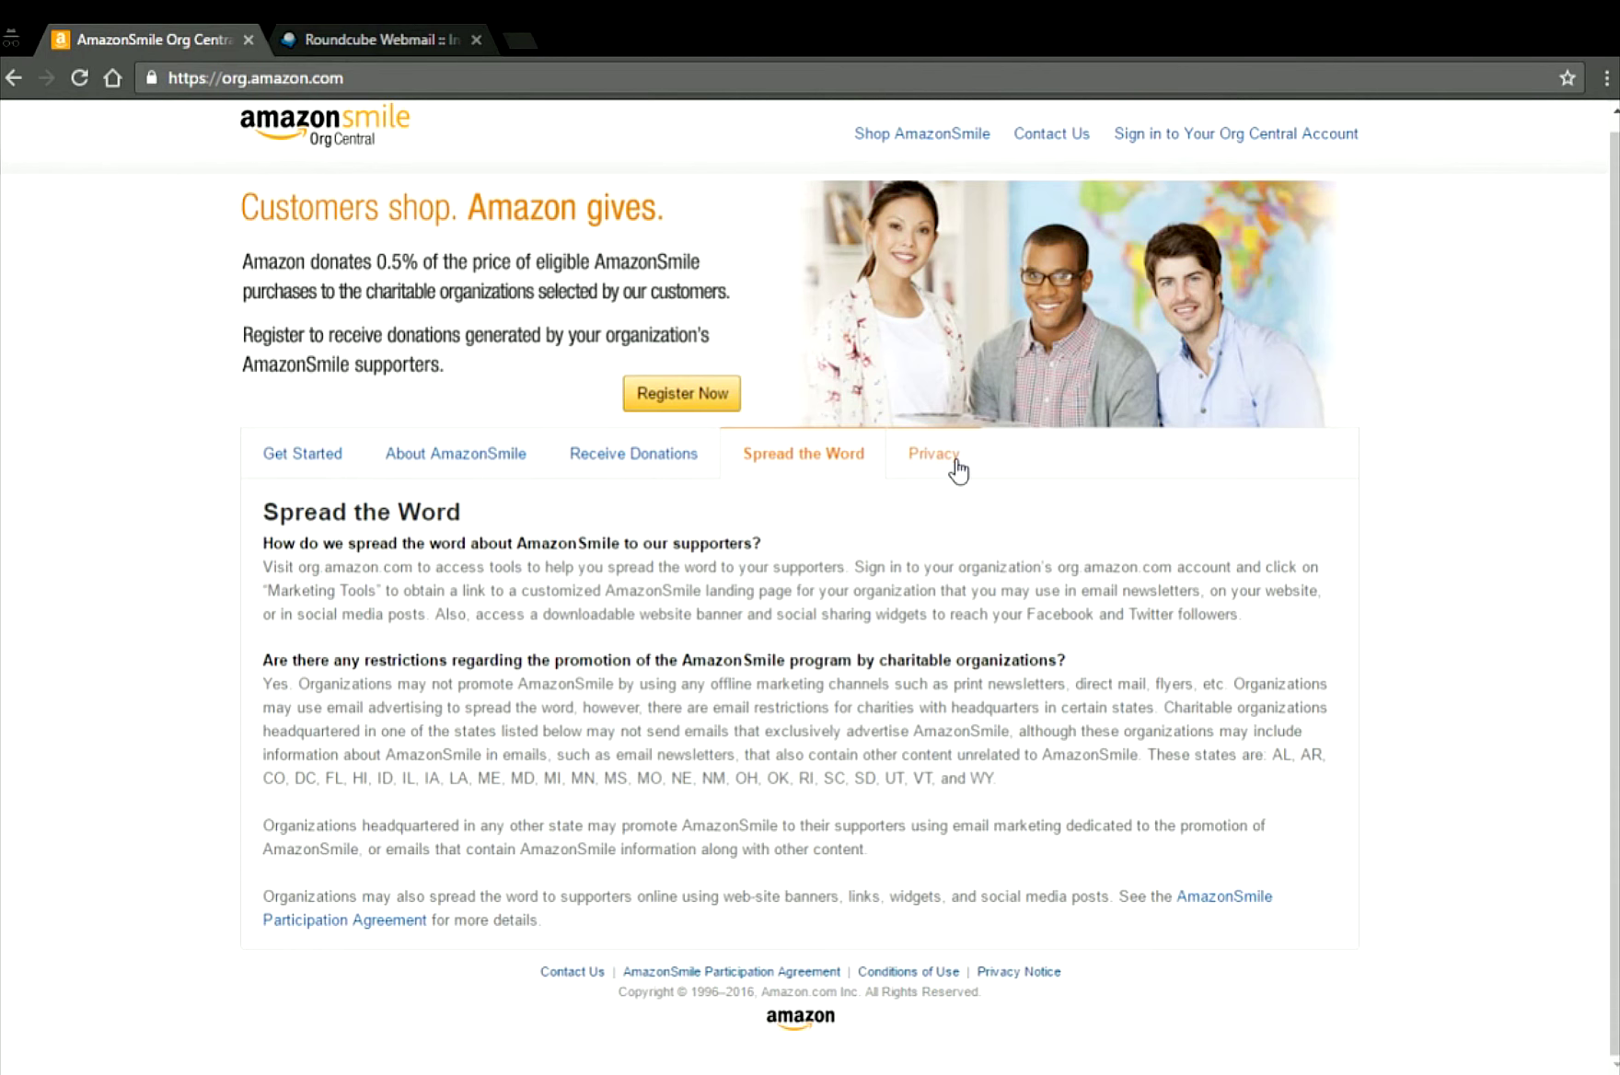
{"action": "left_click", "coordinate": [324, 468]}
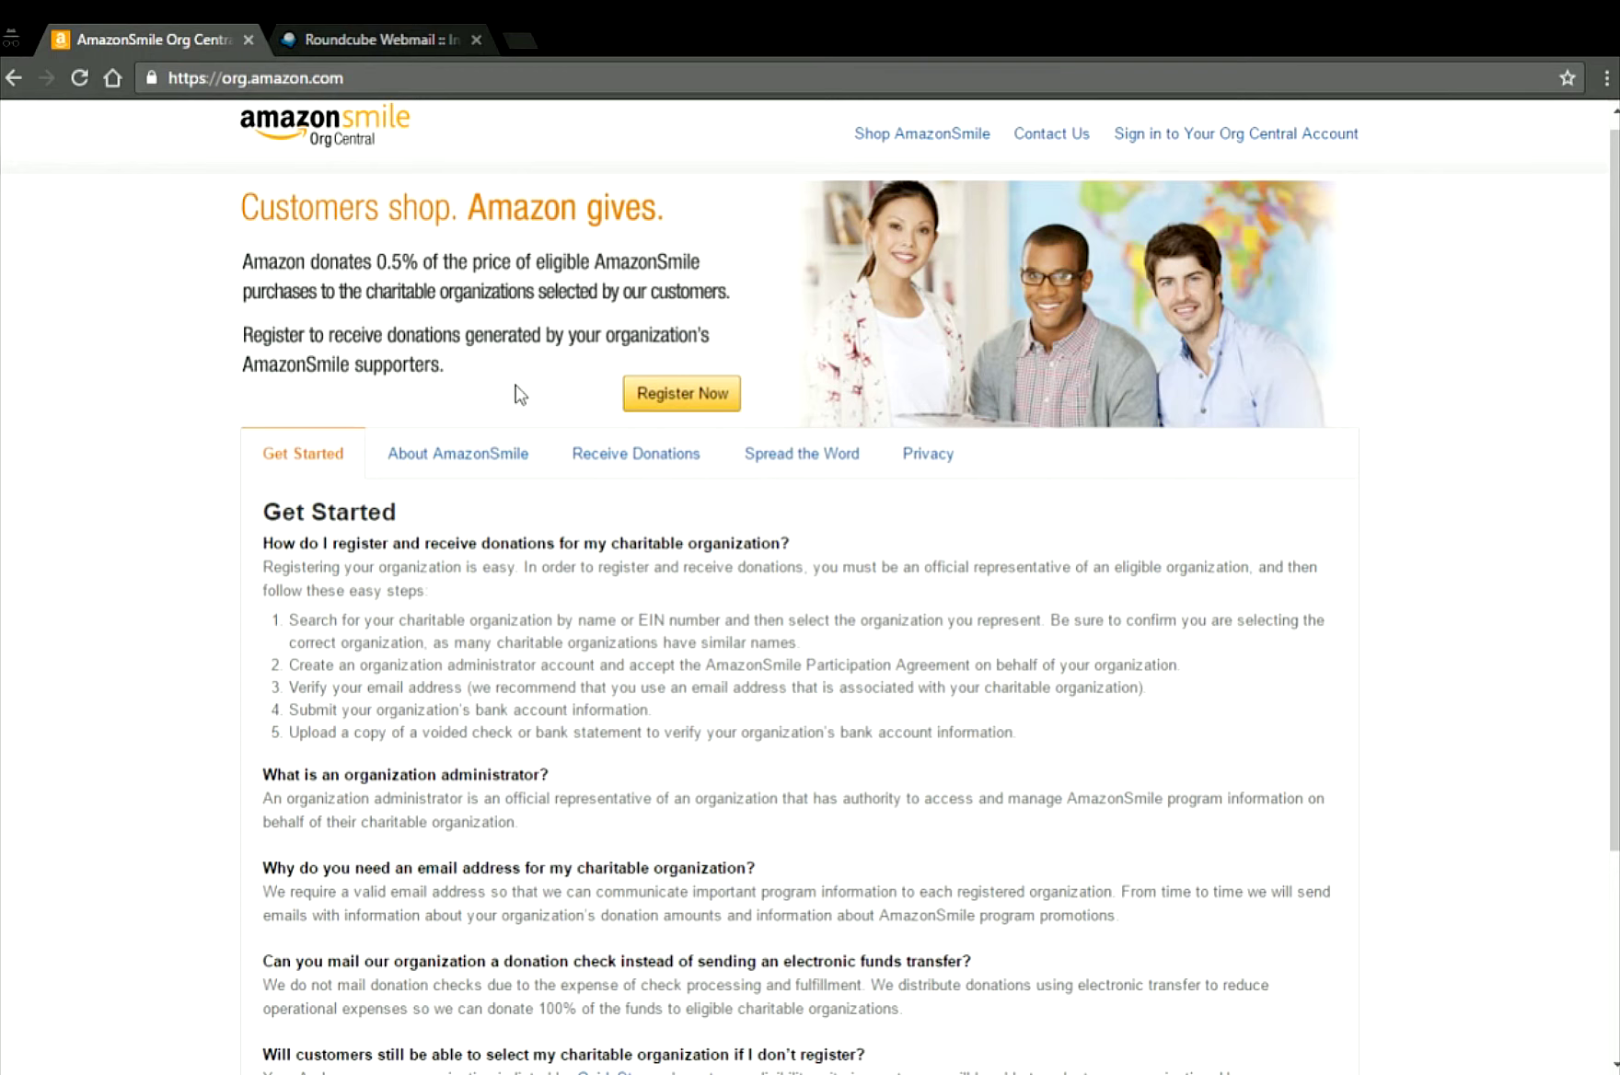
Step: Search for 'jewcer' and start registering Jewcer Community Funding Inc
{"action": "left_click", "coordinate": [681, 396]}
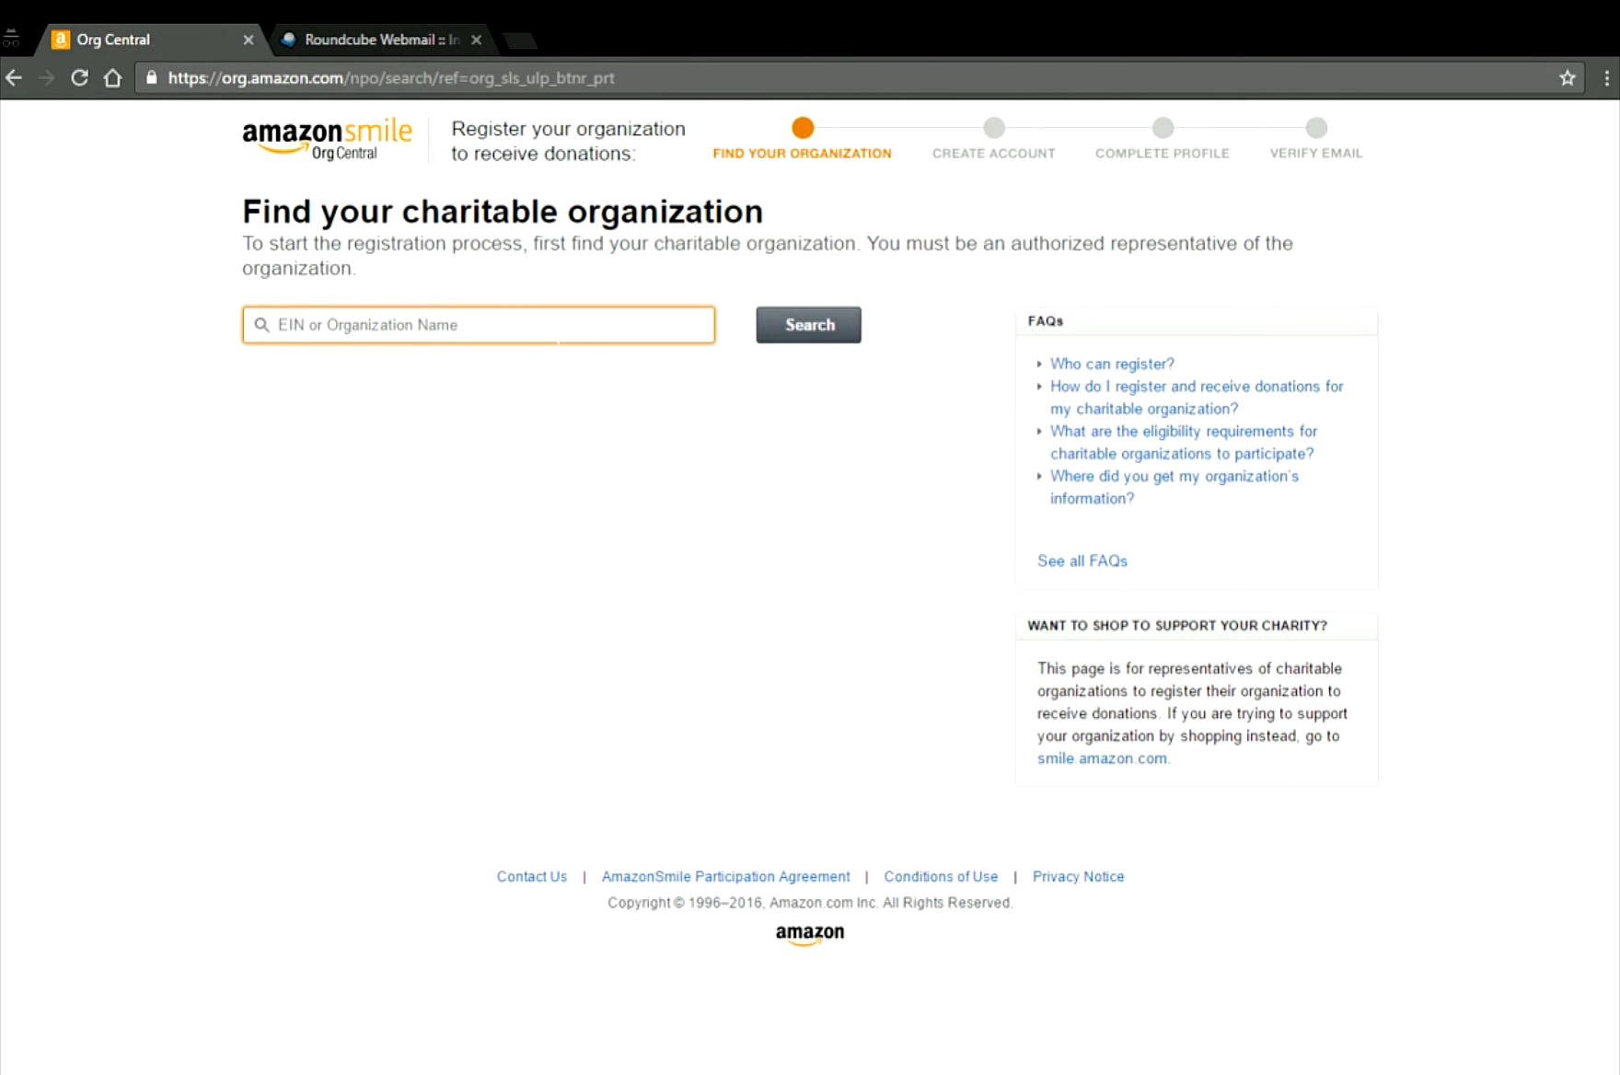
{"action": "type", "text": "jewcer"}
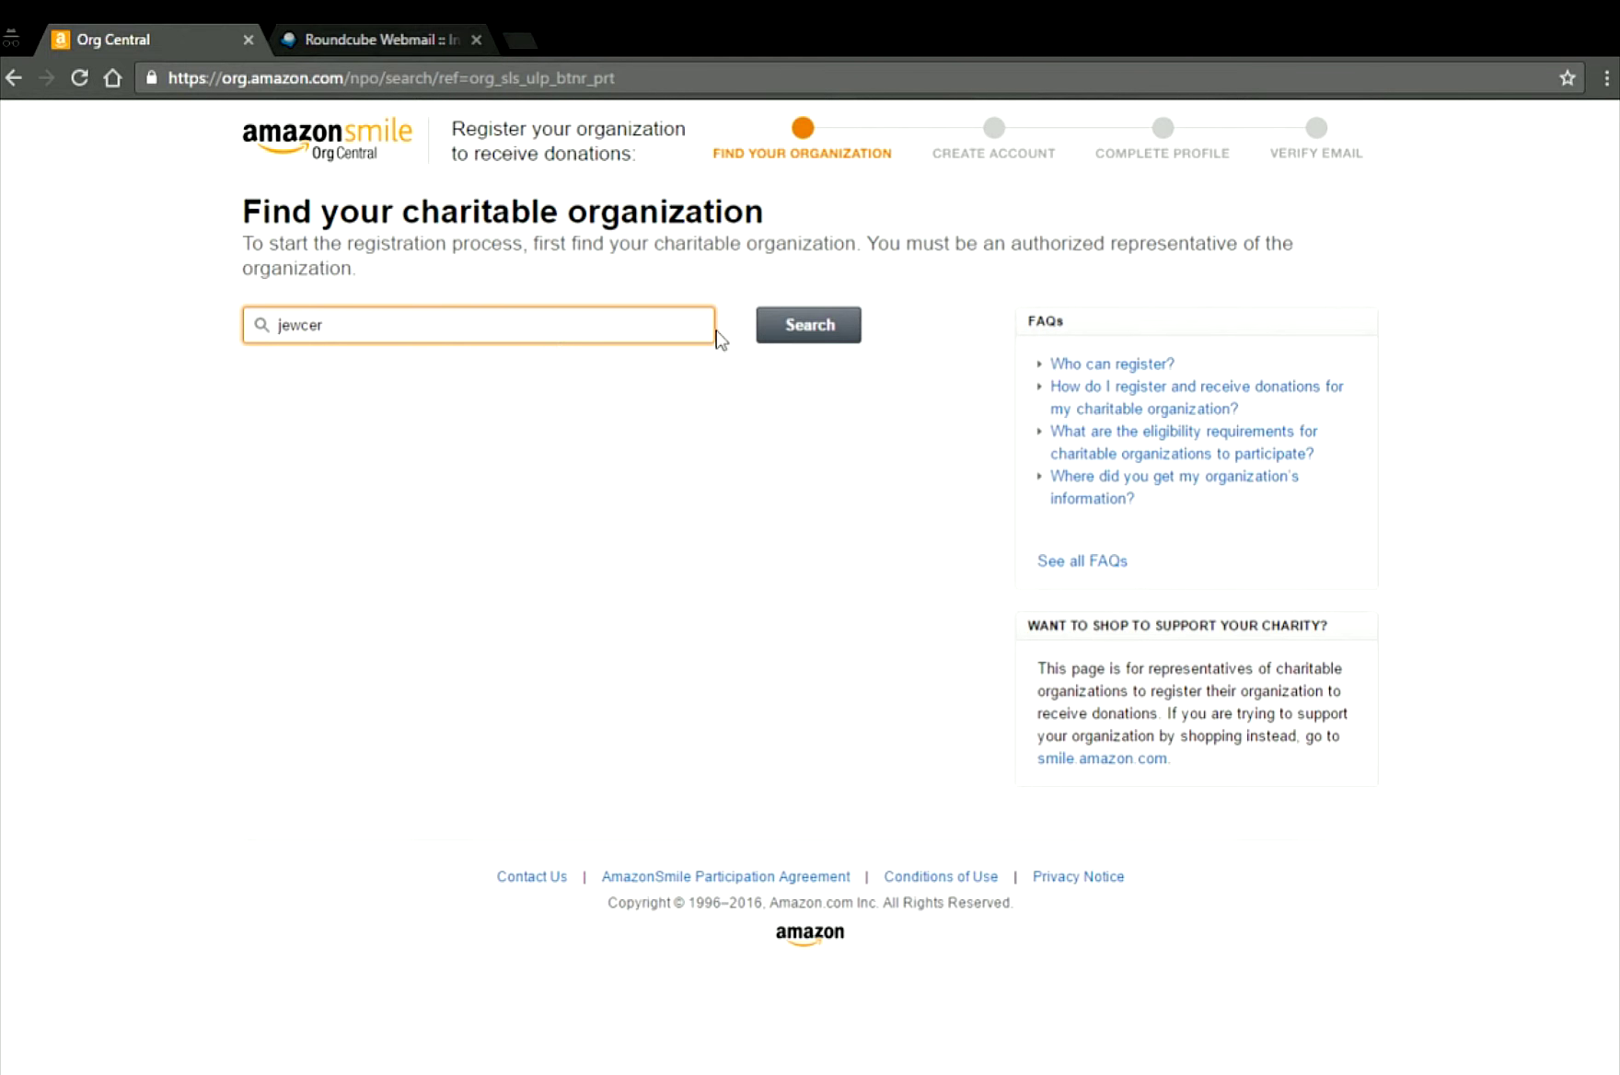
{"action": "left_click", "coordinate": [849, 341]}
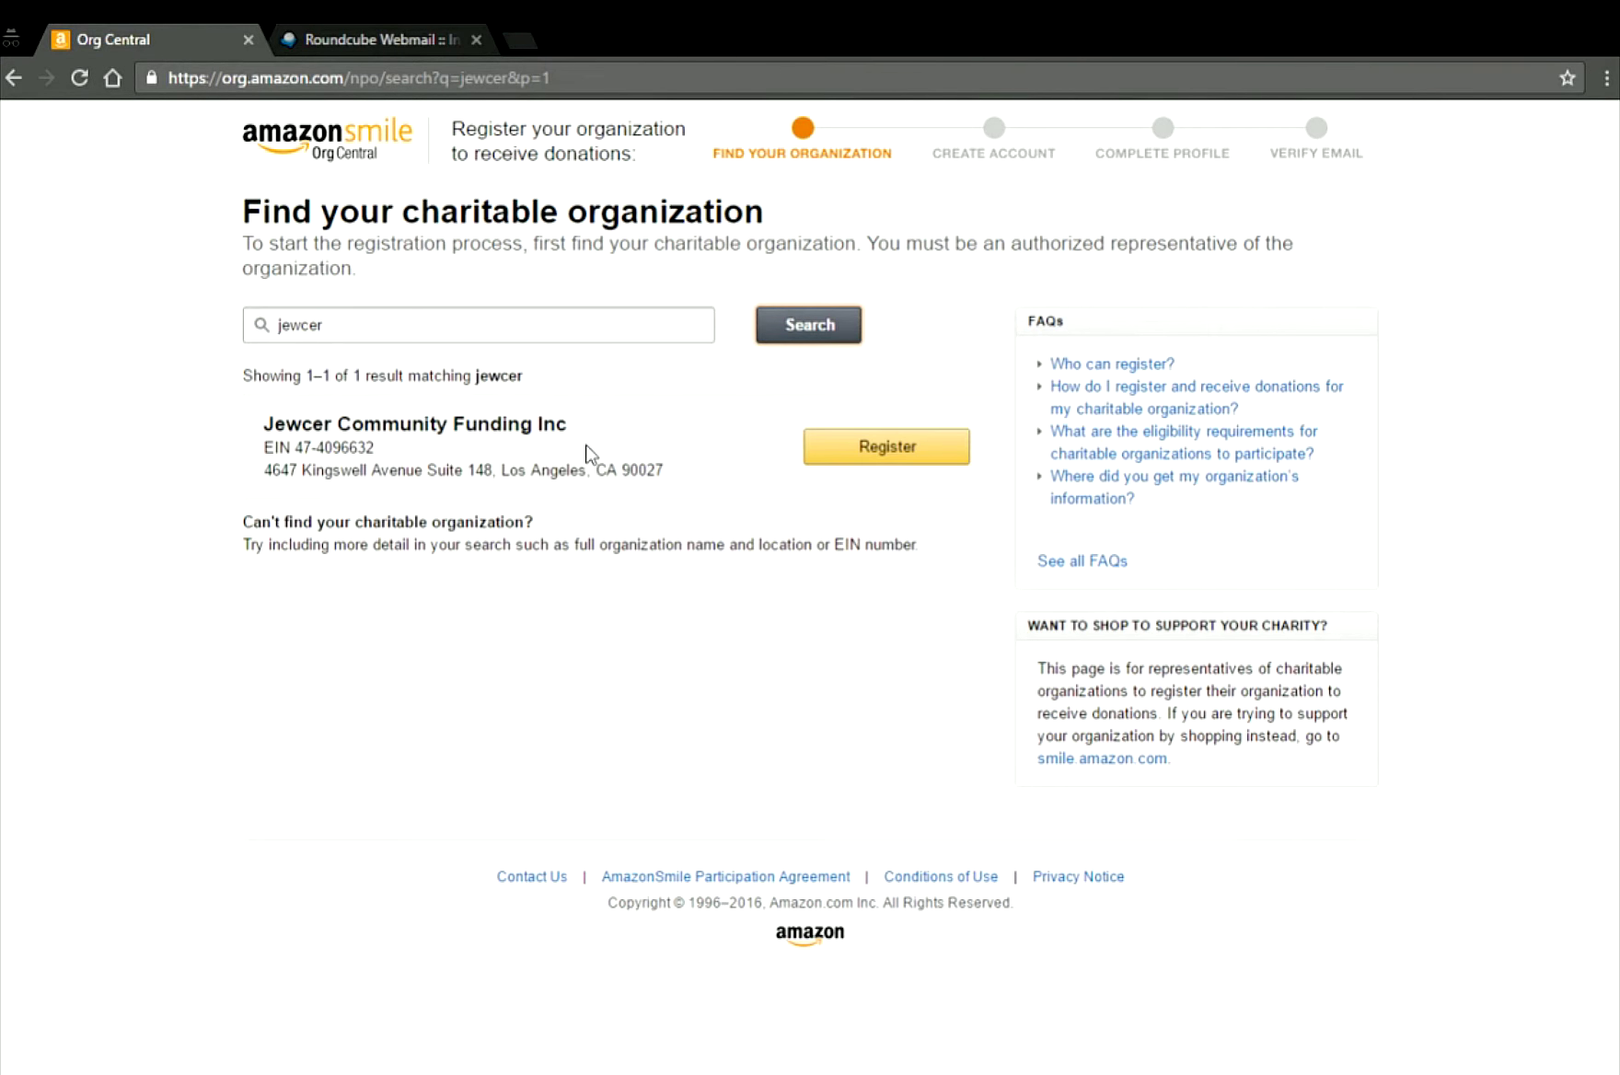
{"action": "left_click", "coordinate": [870, 460]}
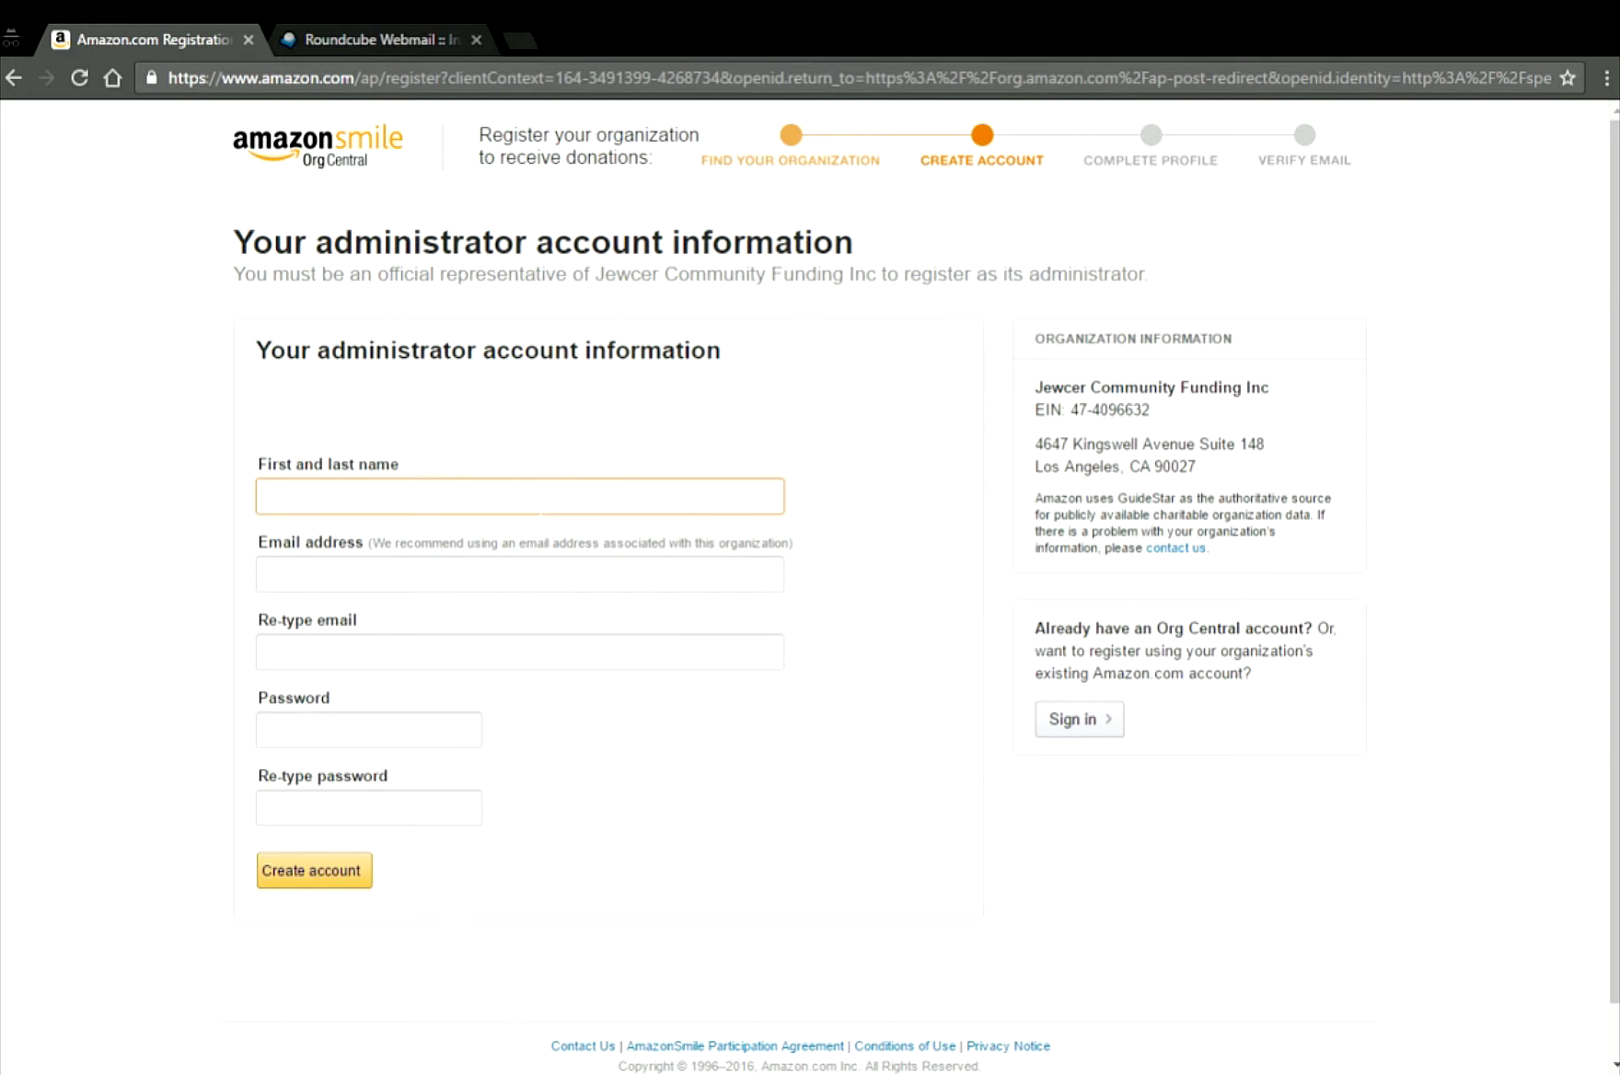
Step: Enter the administrator's full name and their e-mail address twice
{"action": "key", "text": "Tab"}
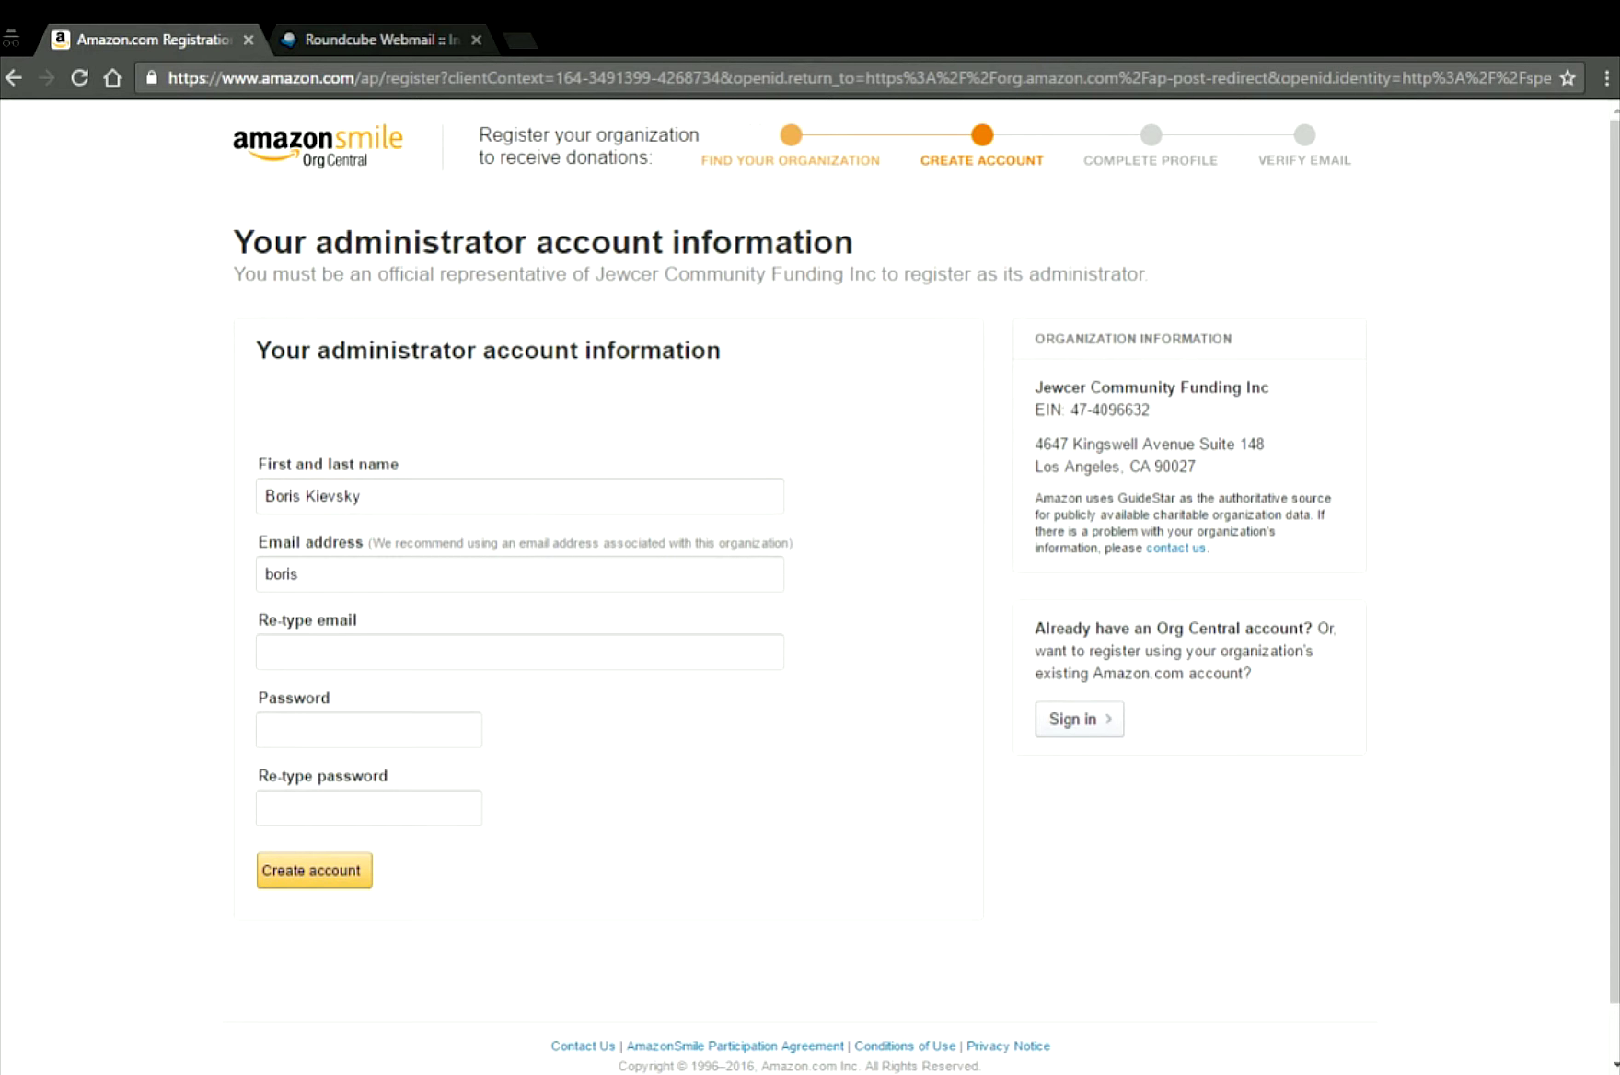
{"action": "key", "text": "Tab"}
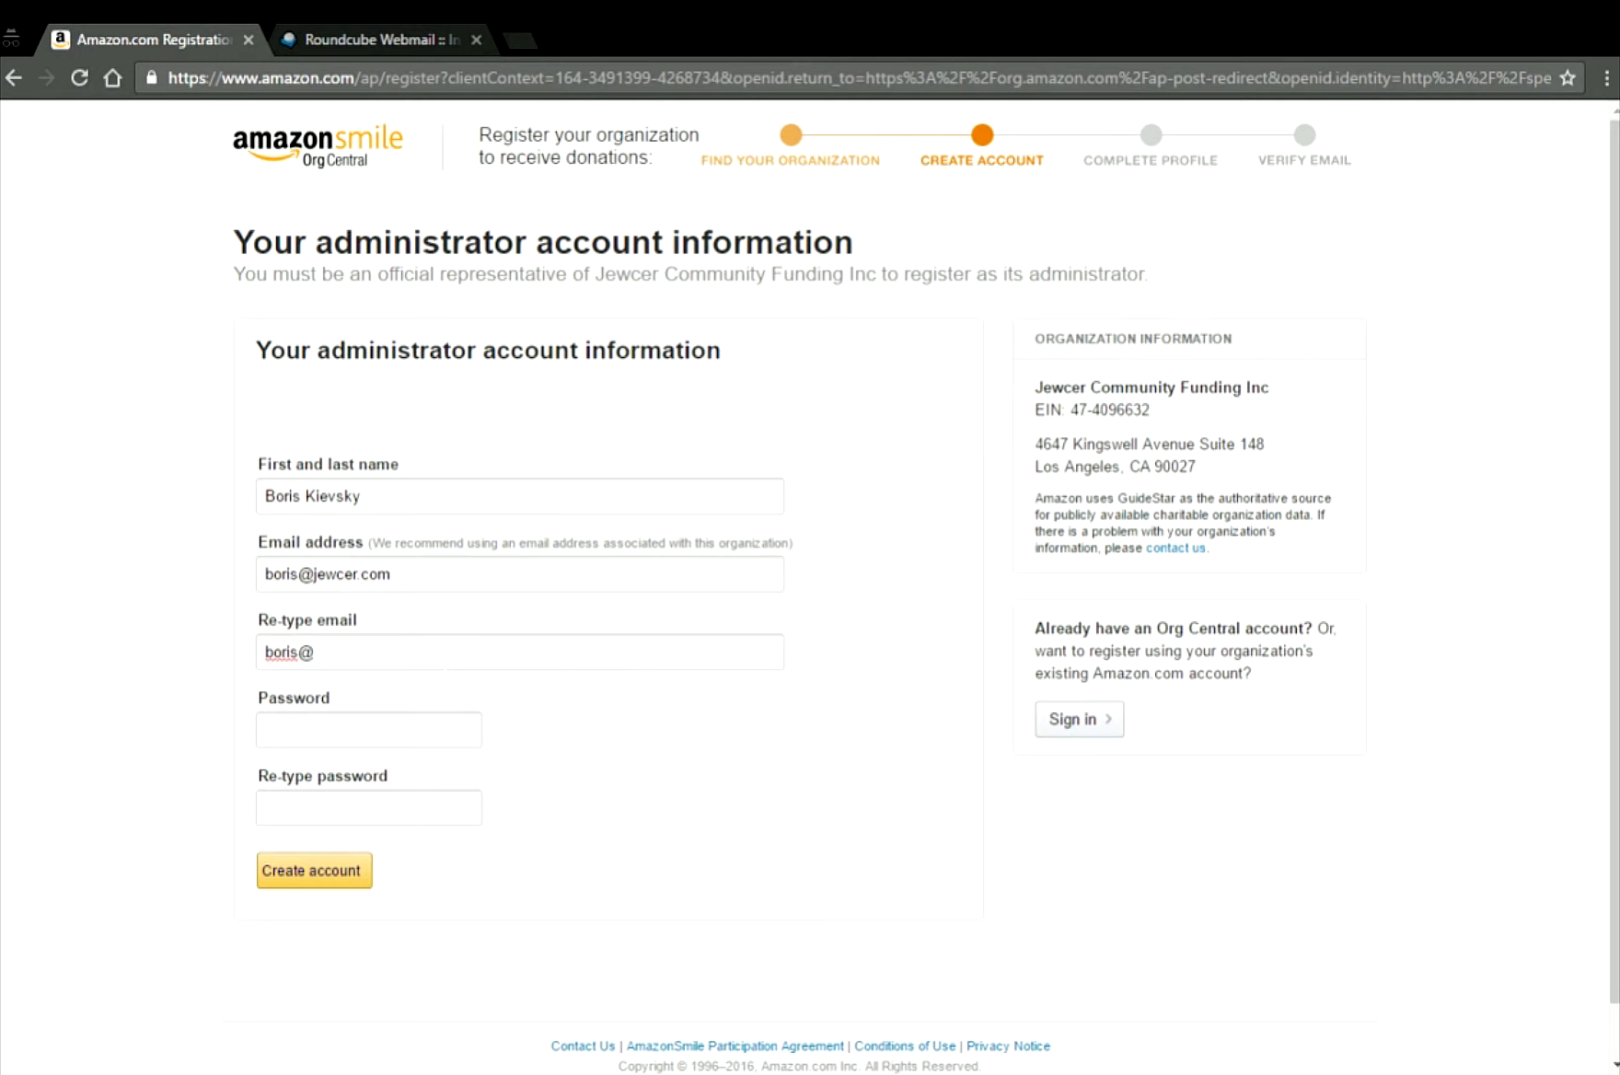
Step: Paste the account password into both password fields
{"action": "key", "text": "Tab"}
{"action": "key", "text": "ctrl+v"}
{"action": "key", "text": "Tab"}
{"action": "key", "text": "ctrl+v"}
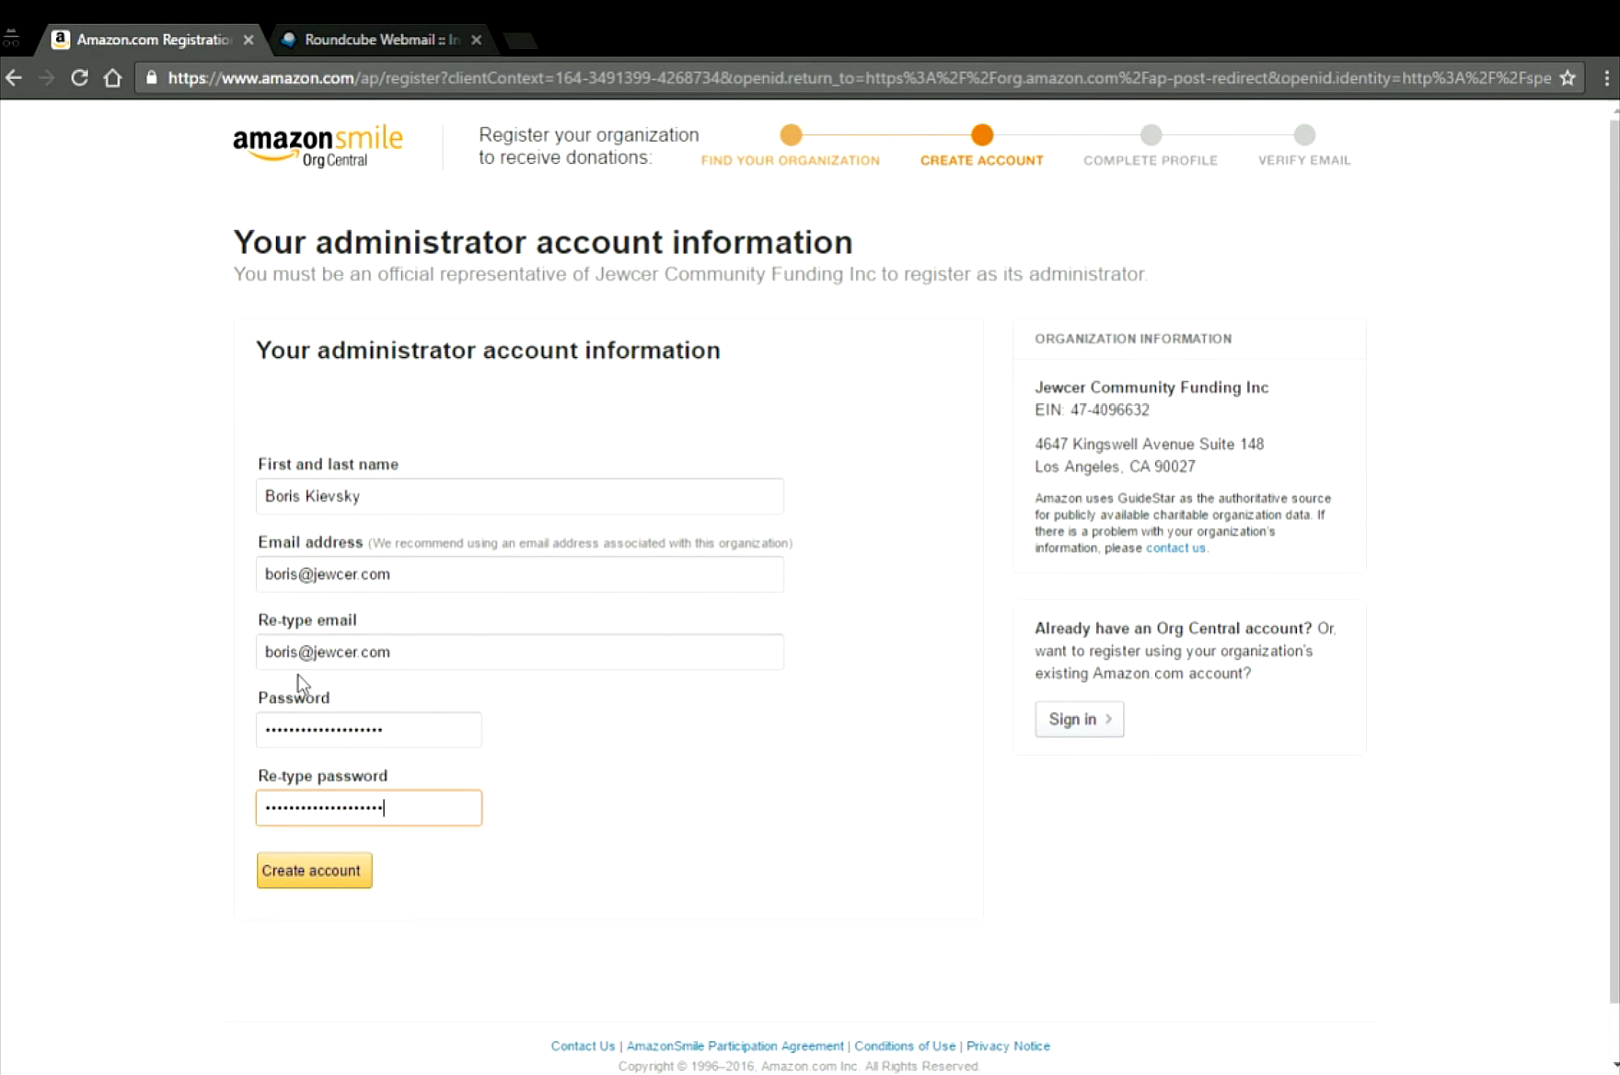
Step: Create the administrator account and set the job title to Community Manager
{"action": "left_click", "coordinate": [326, 885]}
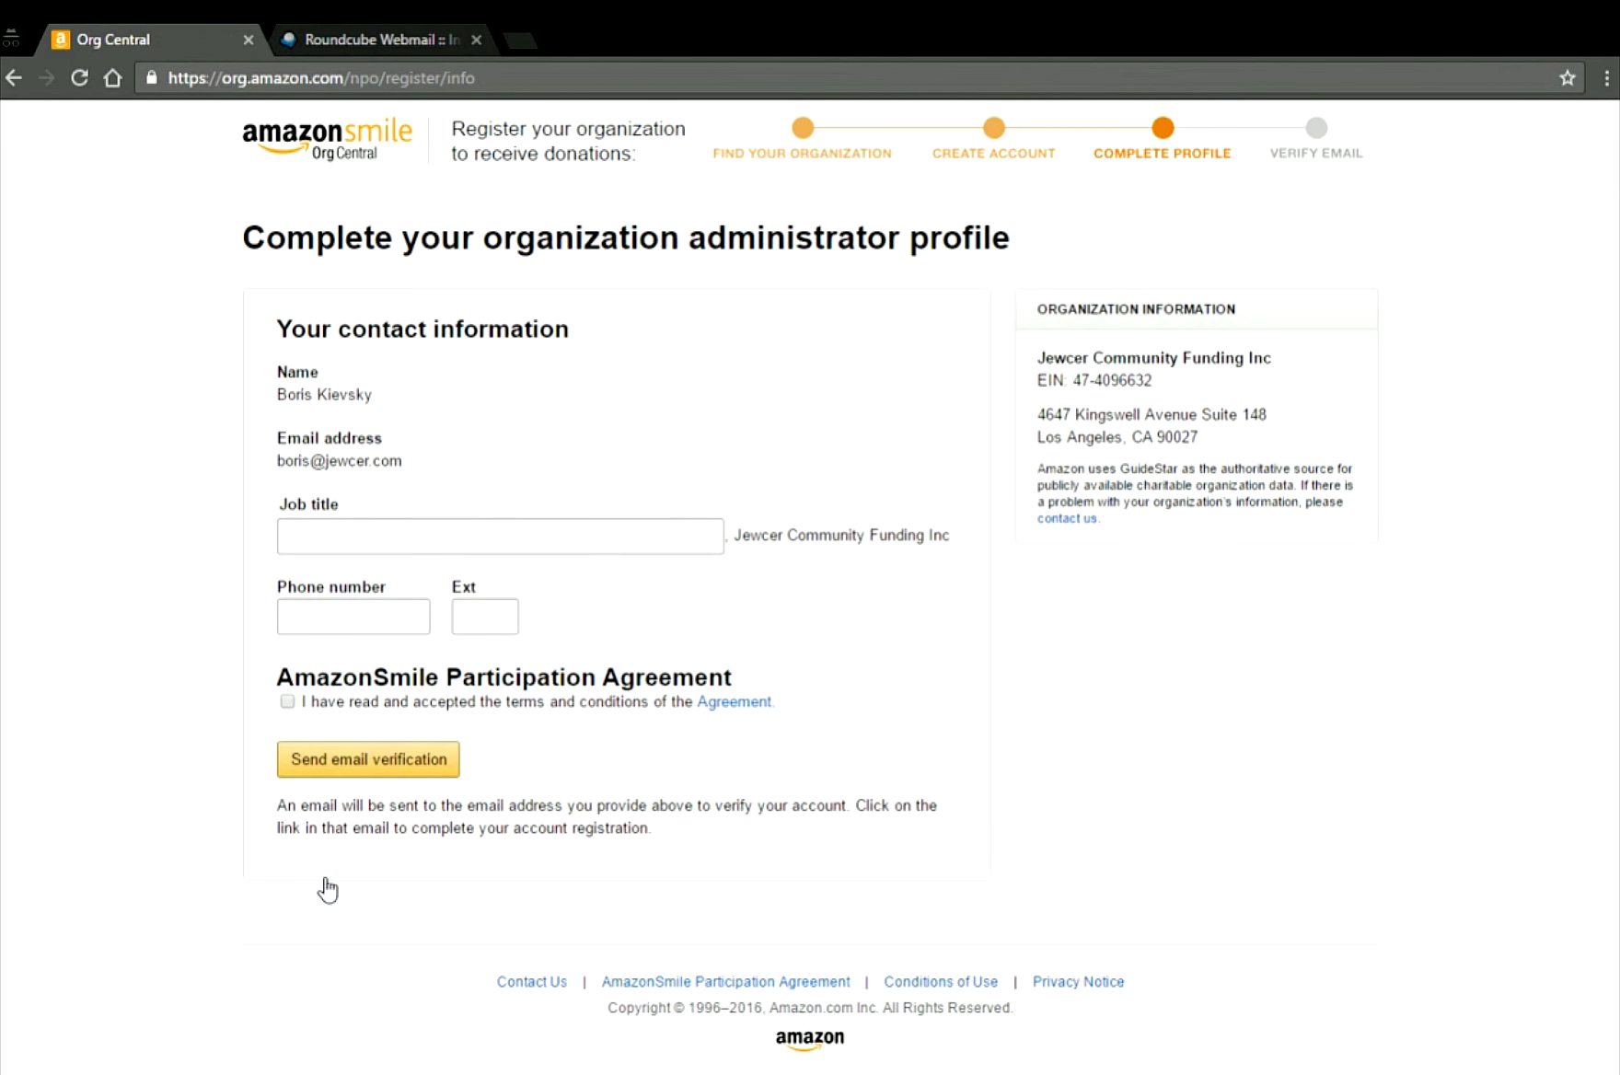
{"action": "left_click", "coordinate": [433, 549]}
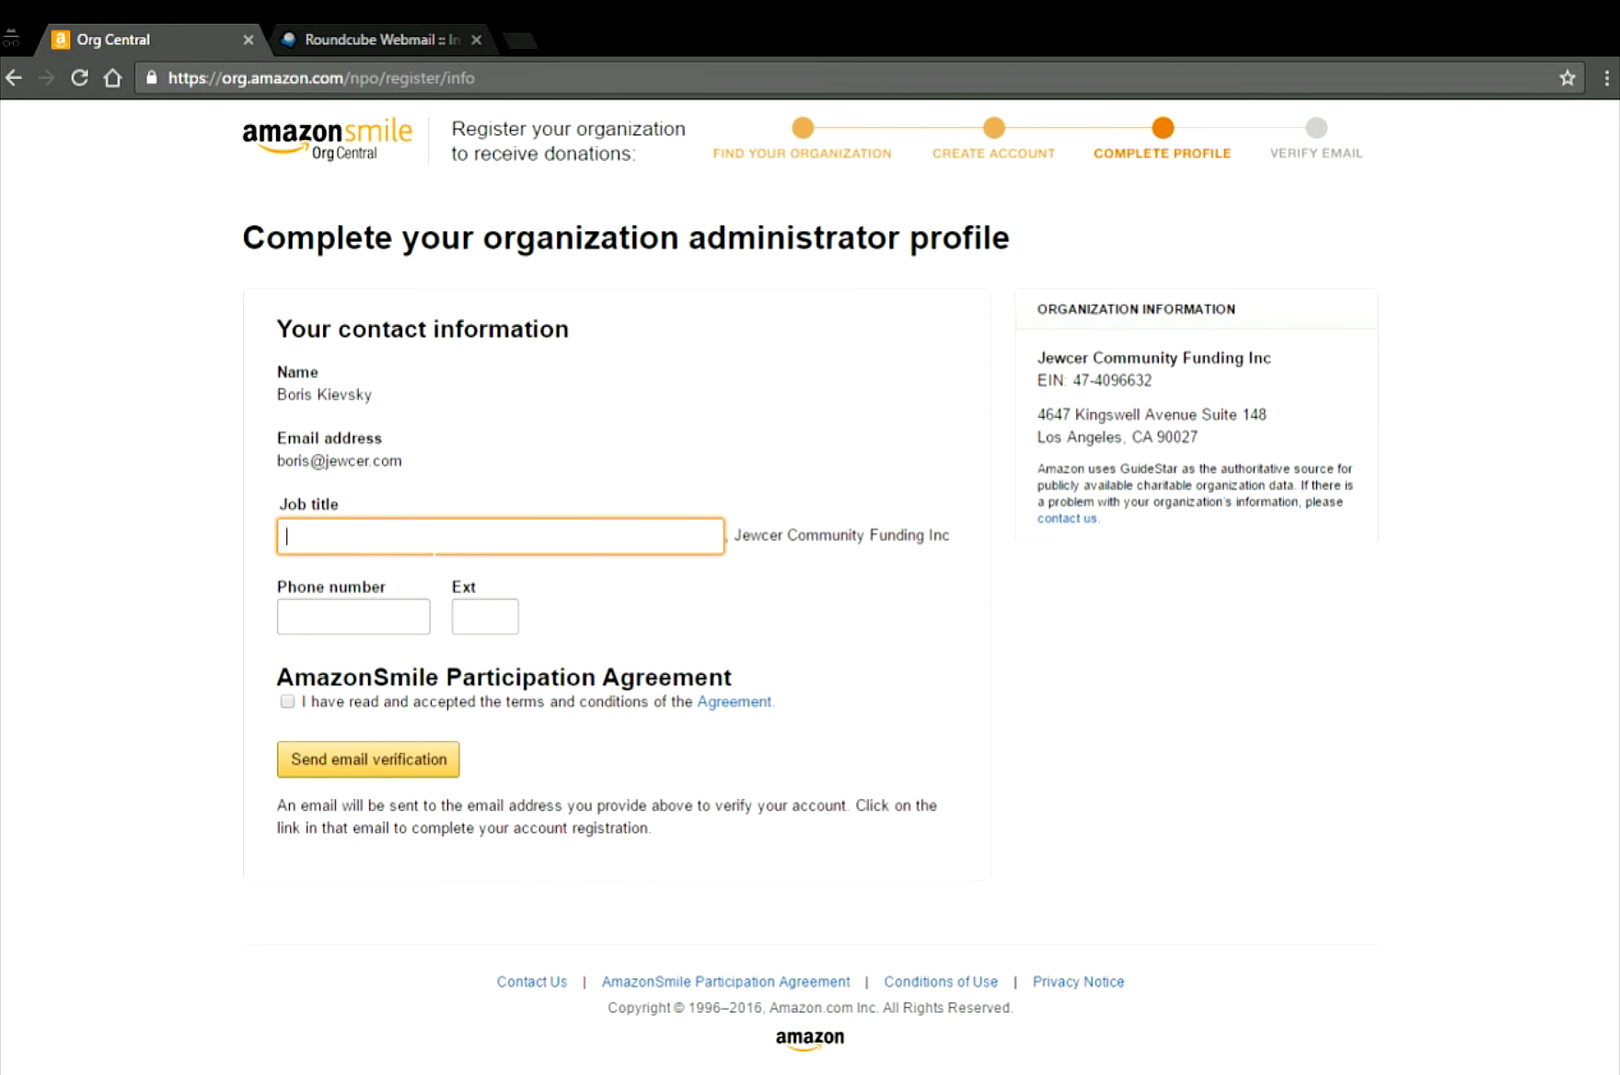
{"action": "type", "text": "Community Manager"}
Step: Add the contact phone number, accept the Participation Agreement, and send the verification e-mail after fixing the phone format
{"action": "left_click", "coordinate": [353, 615]}
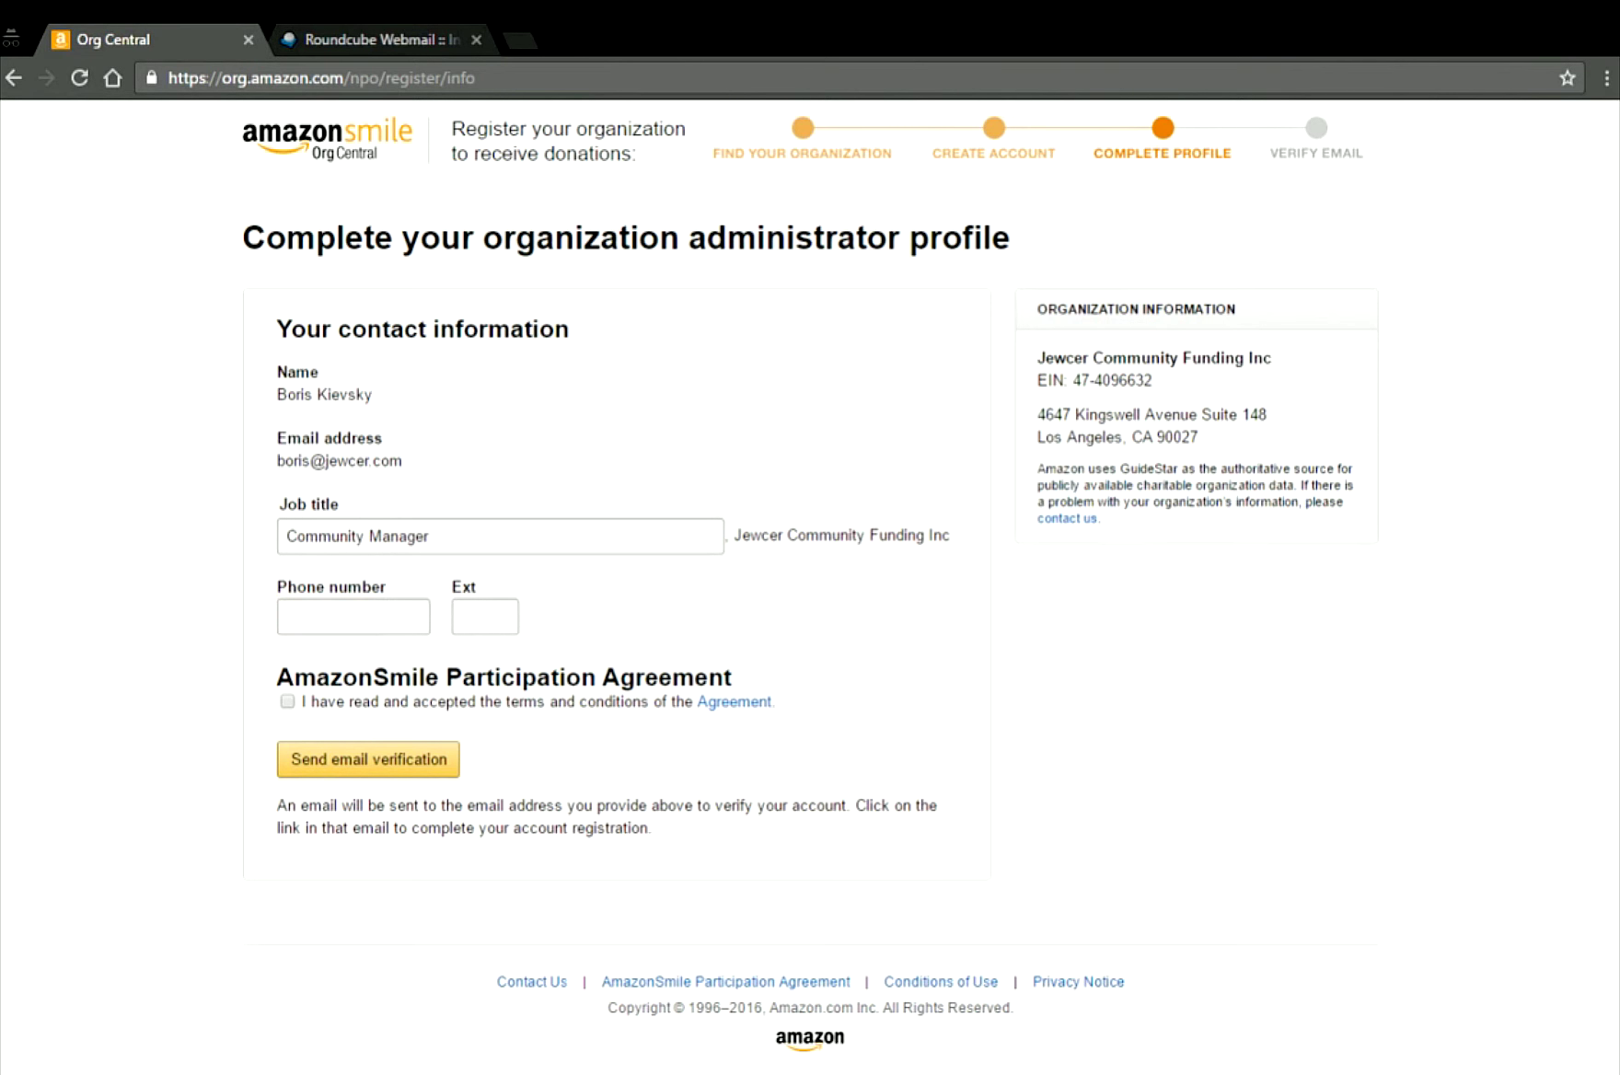
{"action": "left_click", "coordinate": [353, 616]}
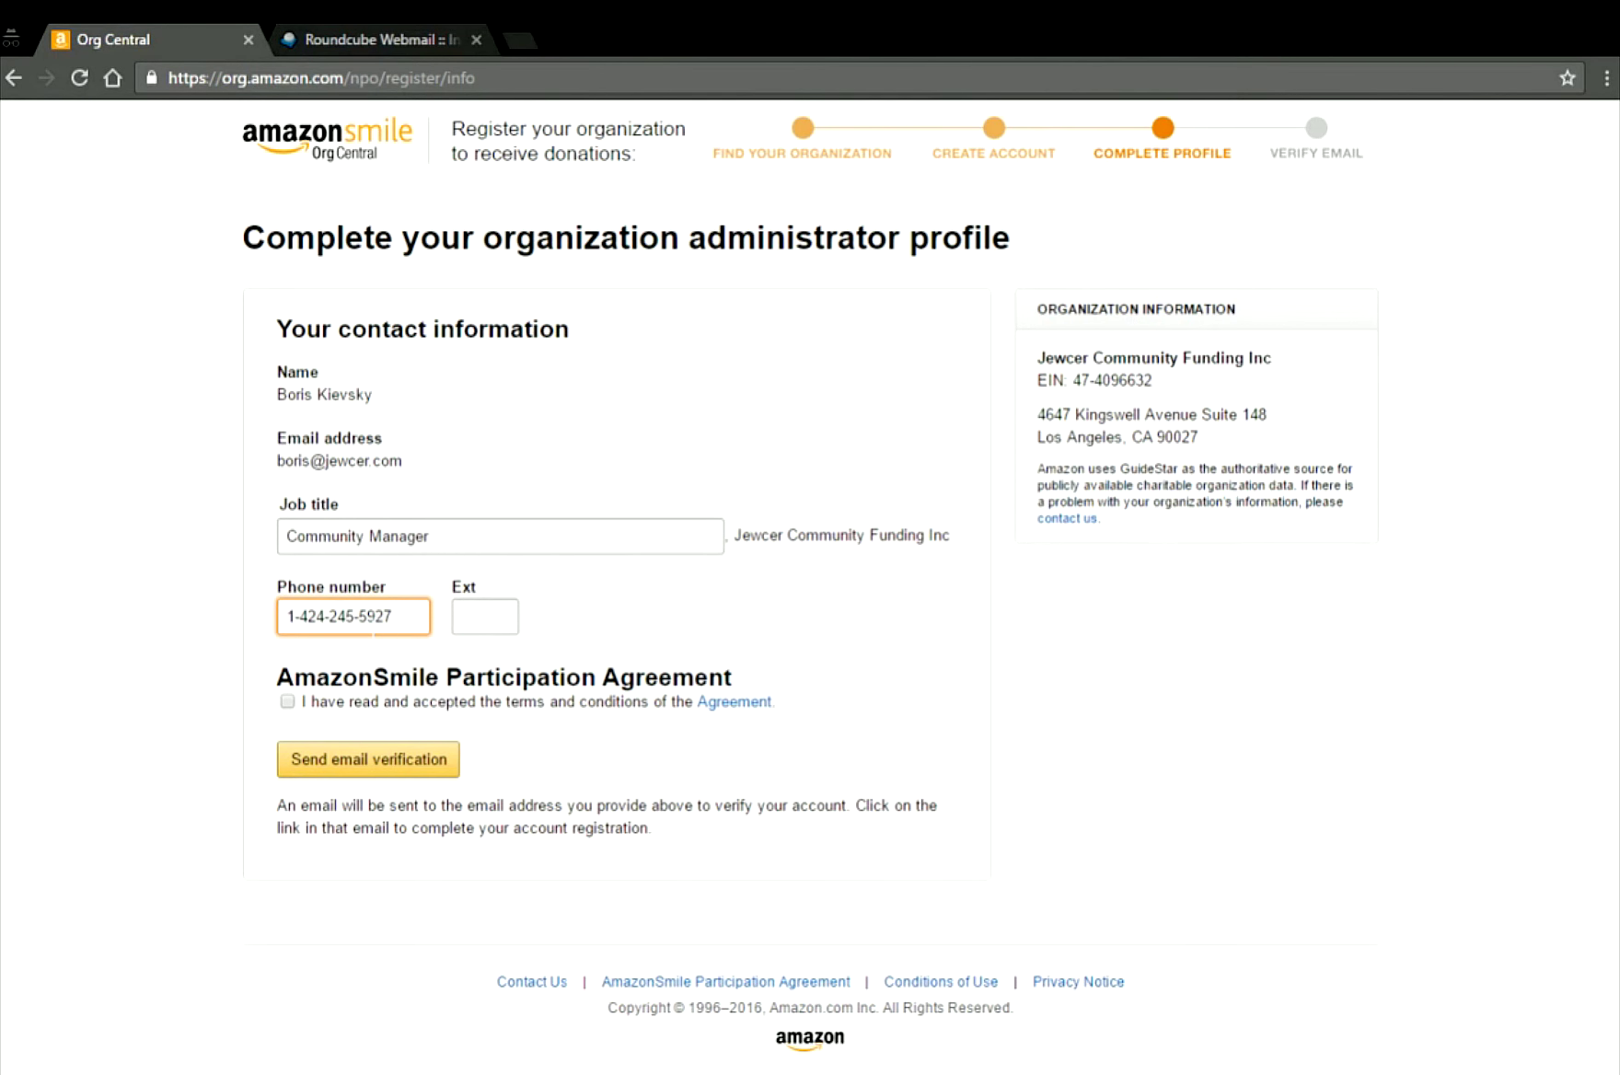
{"action": "left_click", "coordinate": [288, 704]}
{"action": "left_click", "coordinate": [376, 756]}
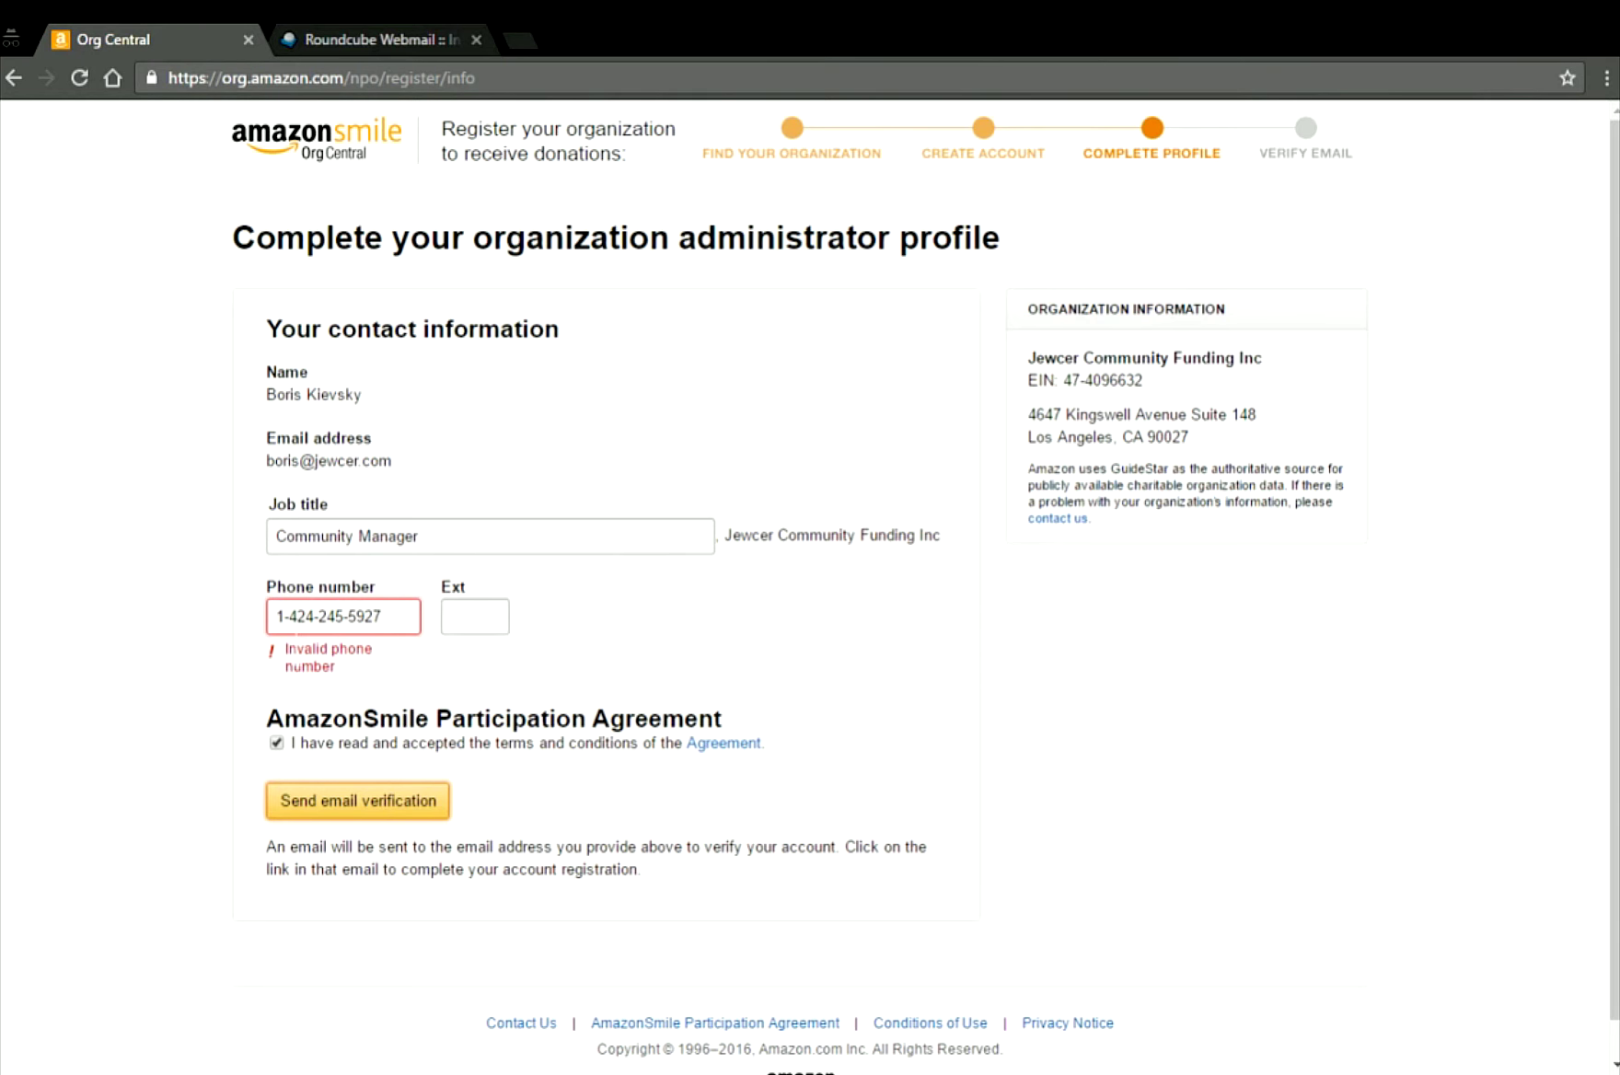
{"action": "key", "text": "BackSpace"}
{"action": "key", "text": "BackSpace"}
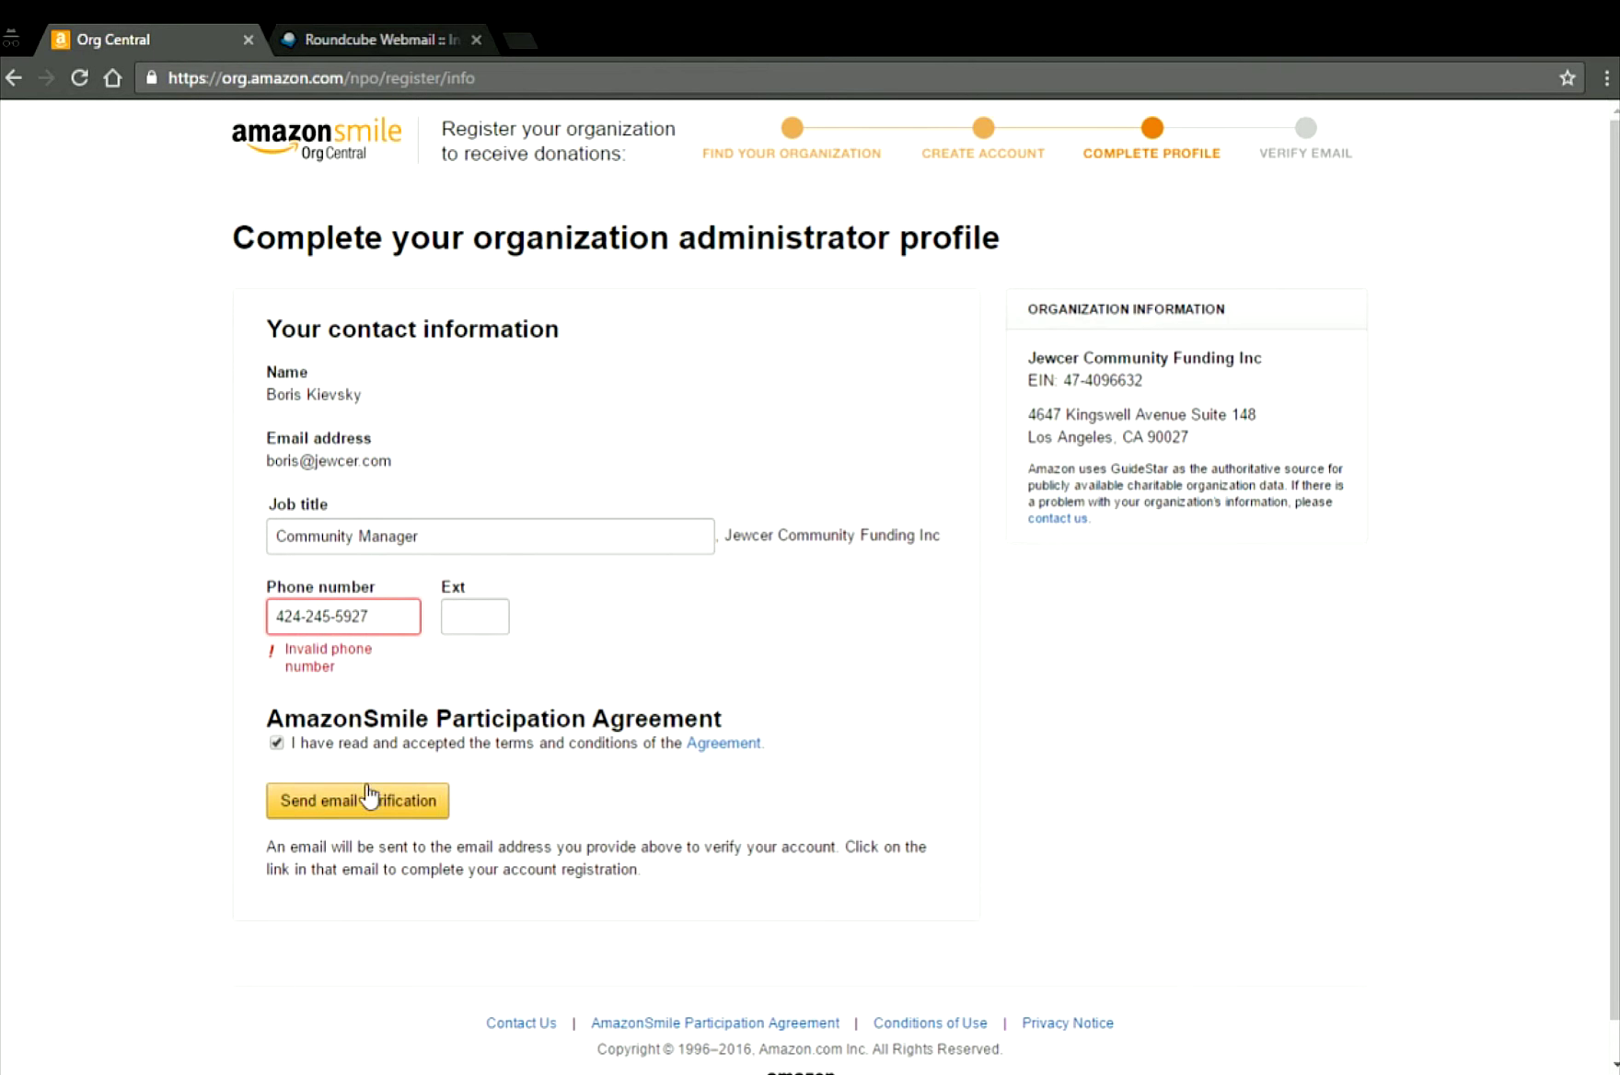
{"action": "left_click", "coordinate": [341, 797]}
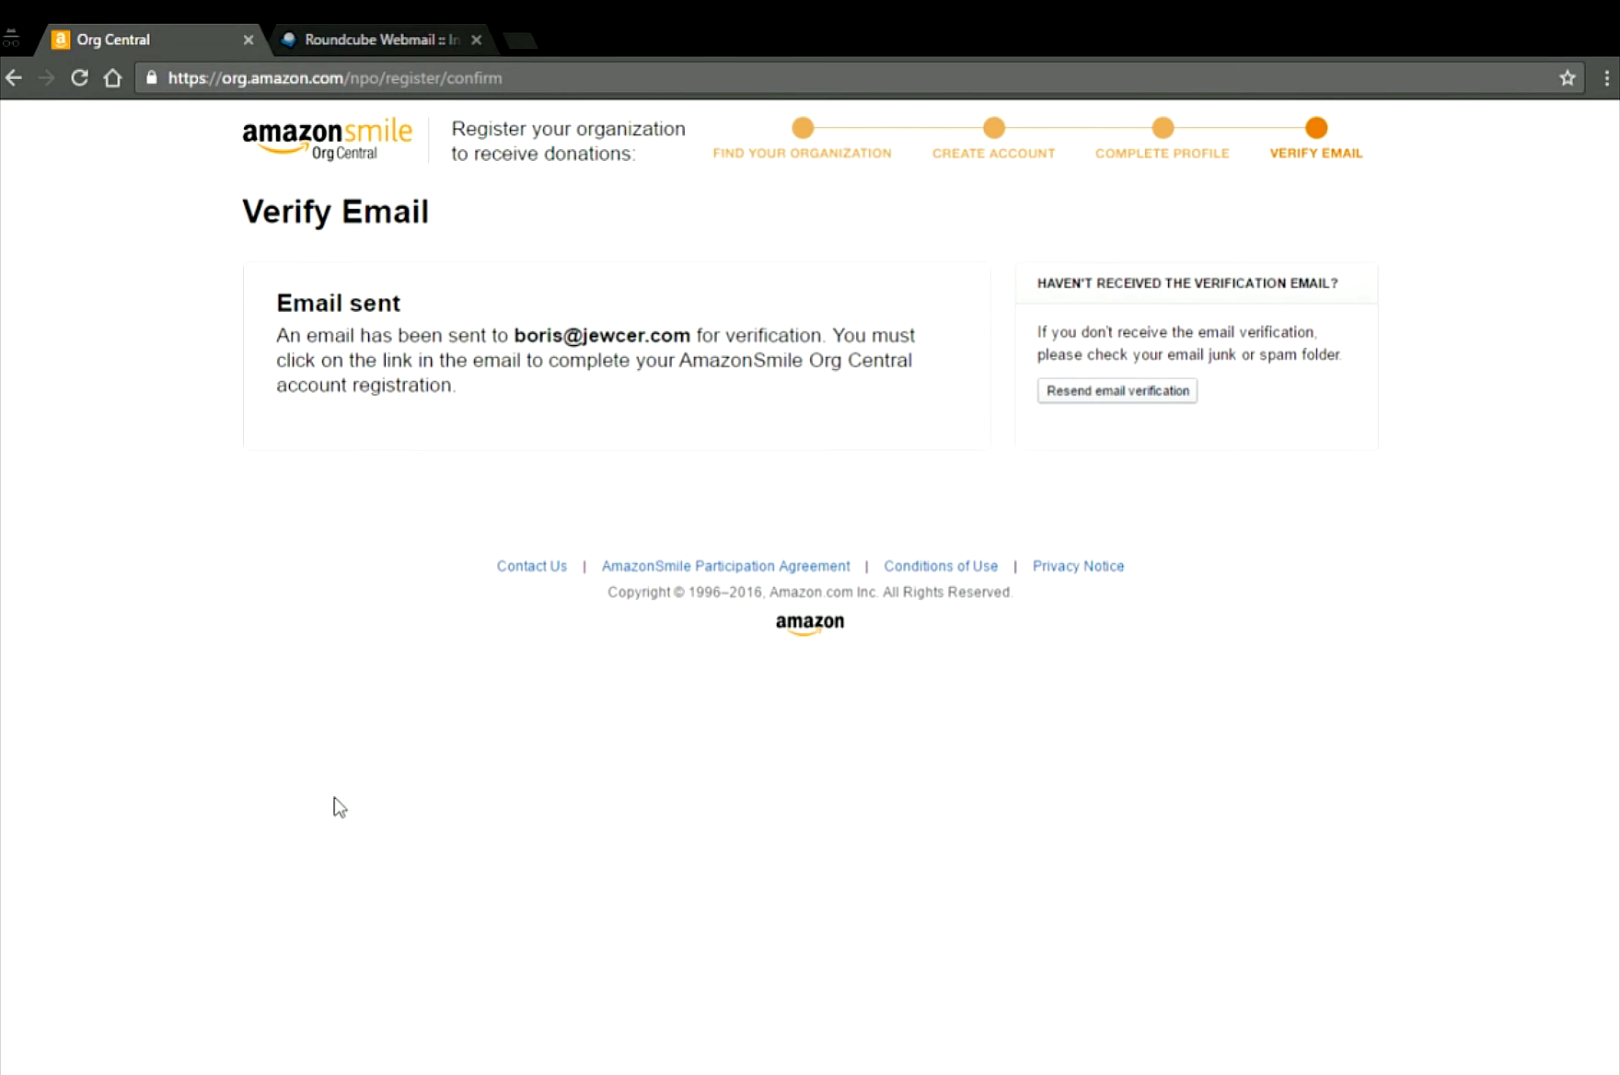
Step: Refresh the Roundcube inbox and open the AmazonSmile registration e-mail
{"action": "left_click", "coordinate": [338, 42]}
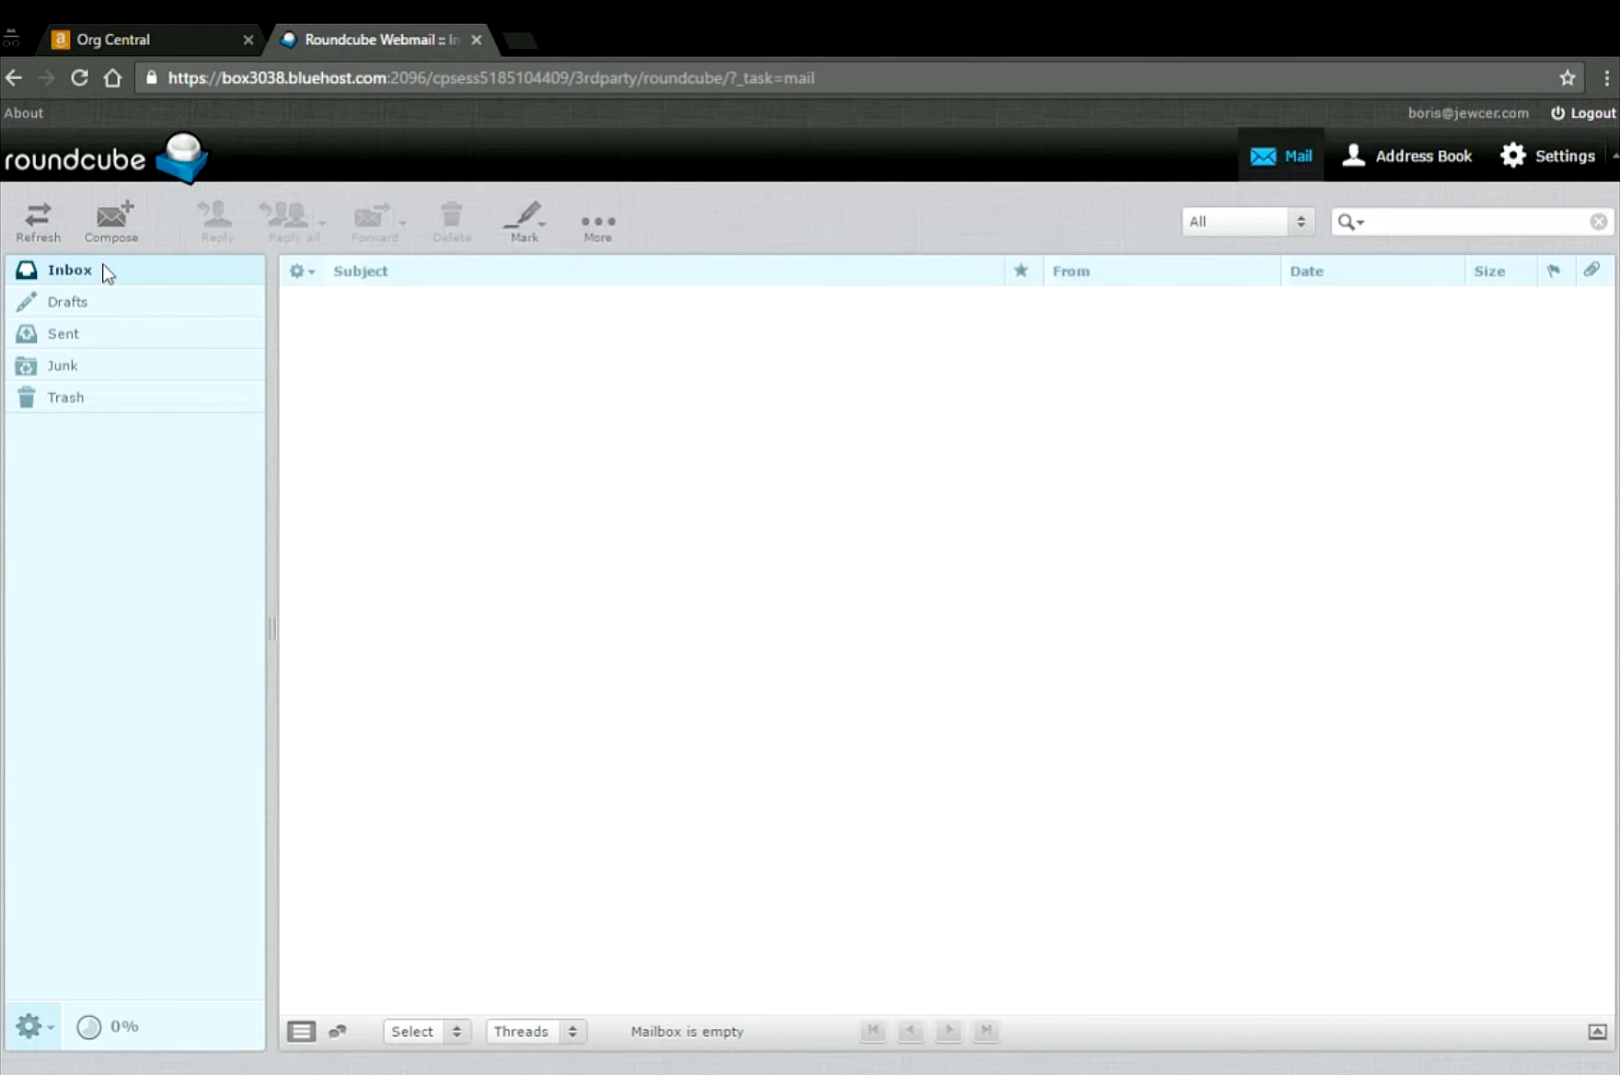
{"action": "left_click", "coordinate": [36, 214]}
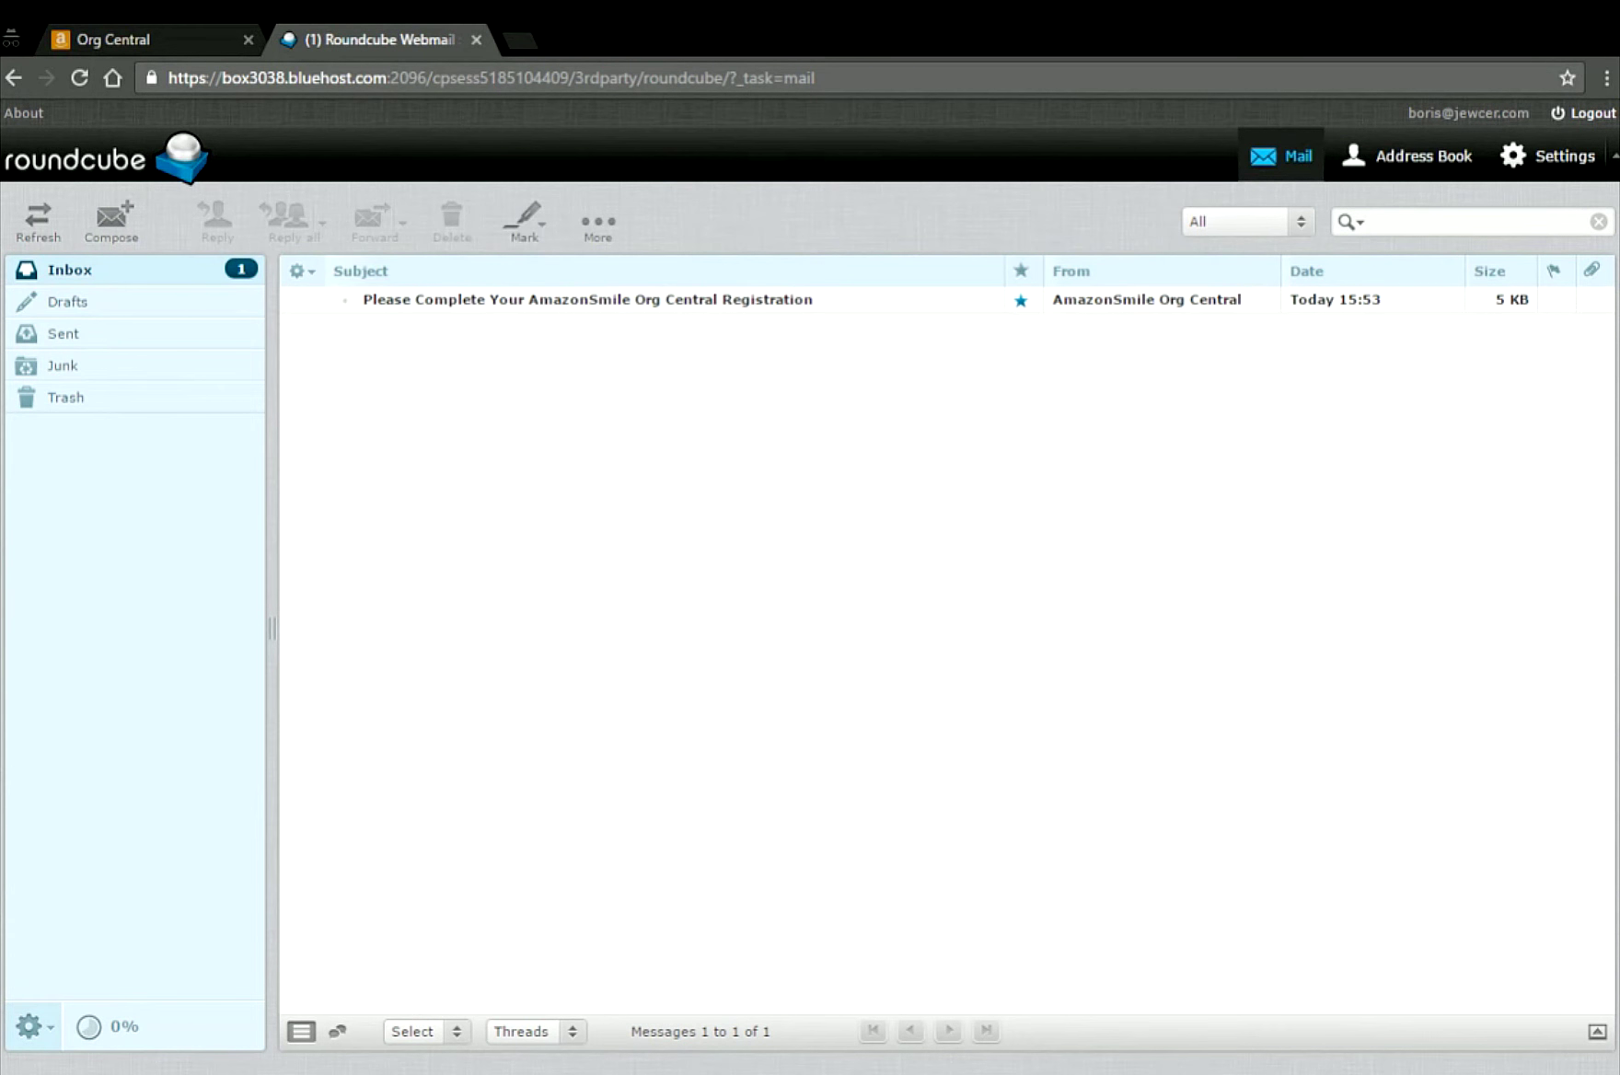
{"action": "left_click", "coordinate": [525, 302]}
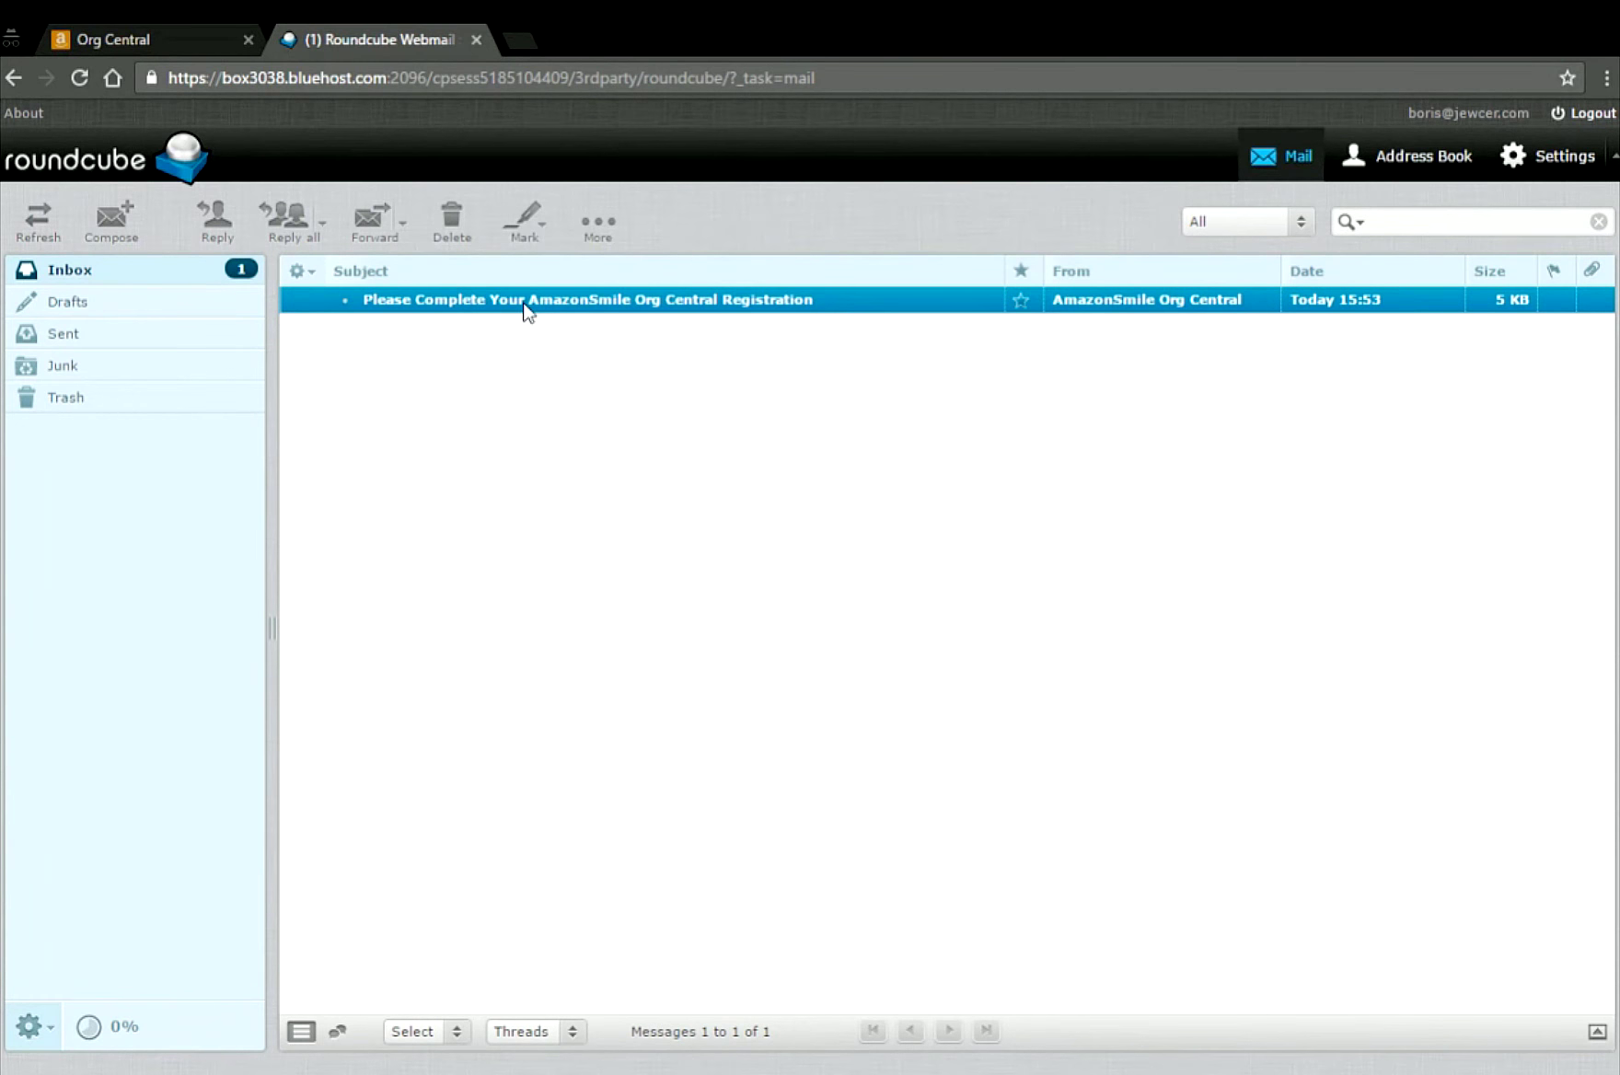
{"action": "double_click", "coordinate": [527, 304]}
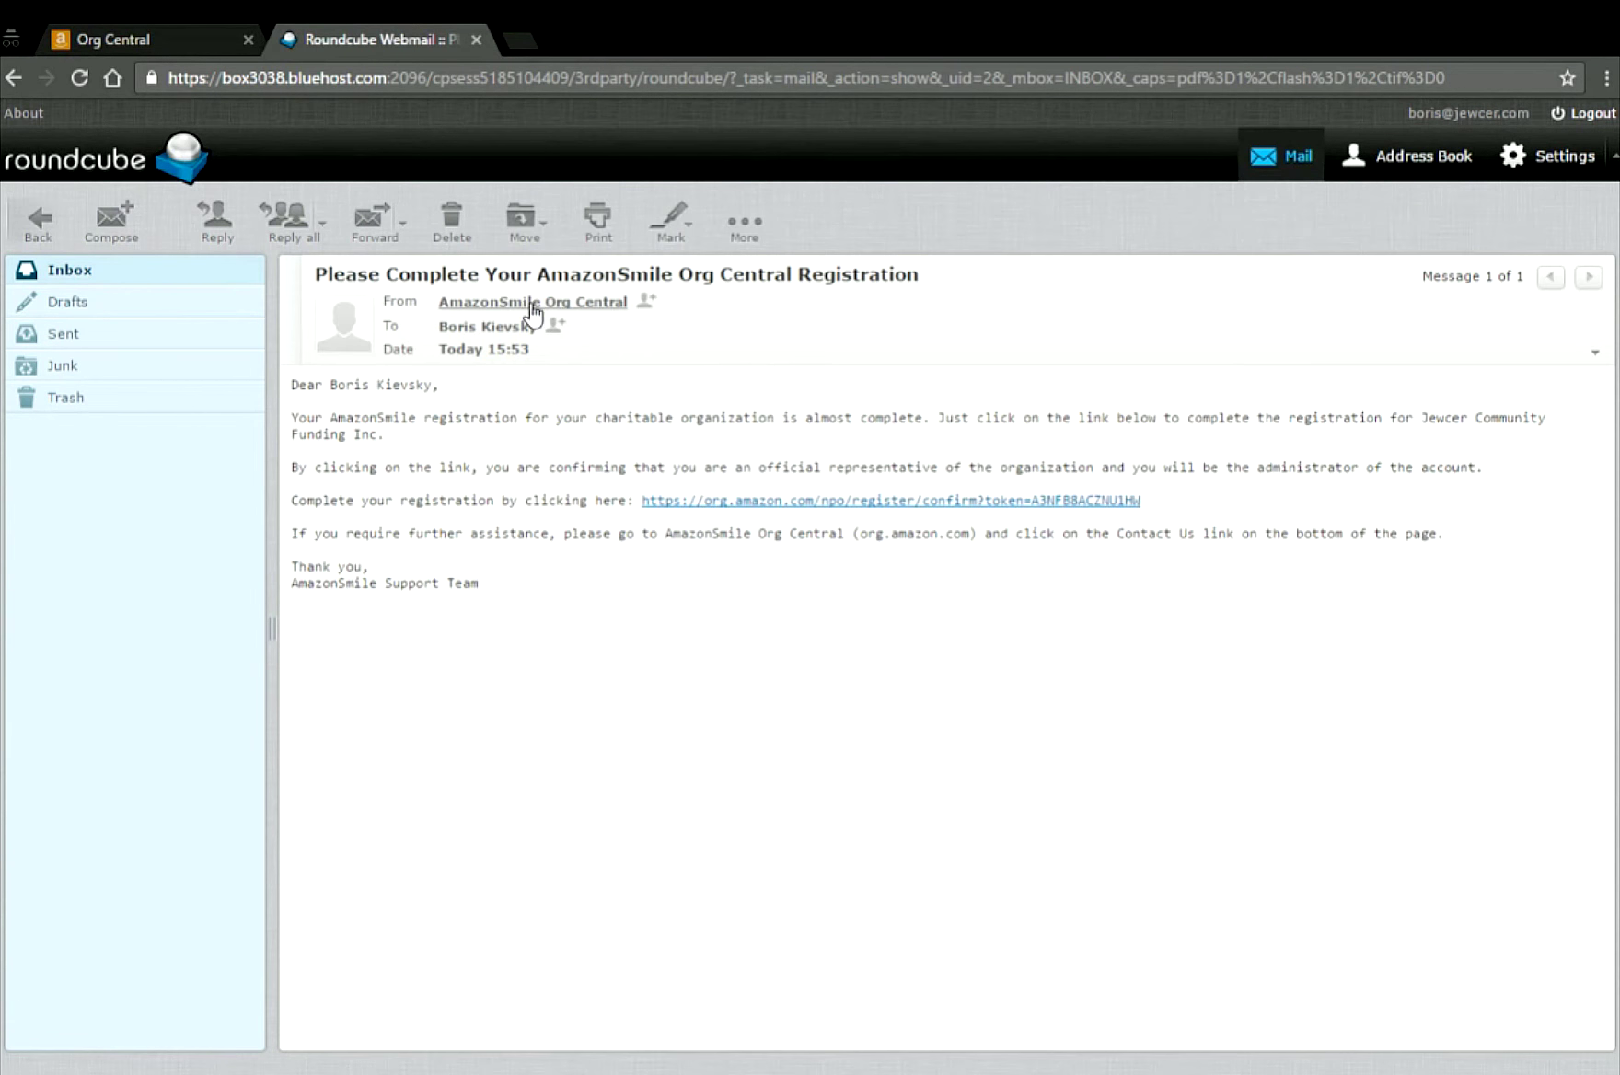
Step: Follow the e-mail's confirmation link and start registering the organization's bank account
{"action": "left_click", "coordinate": [843, 501]}
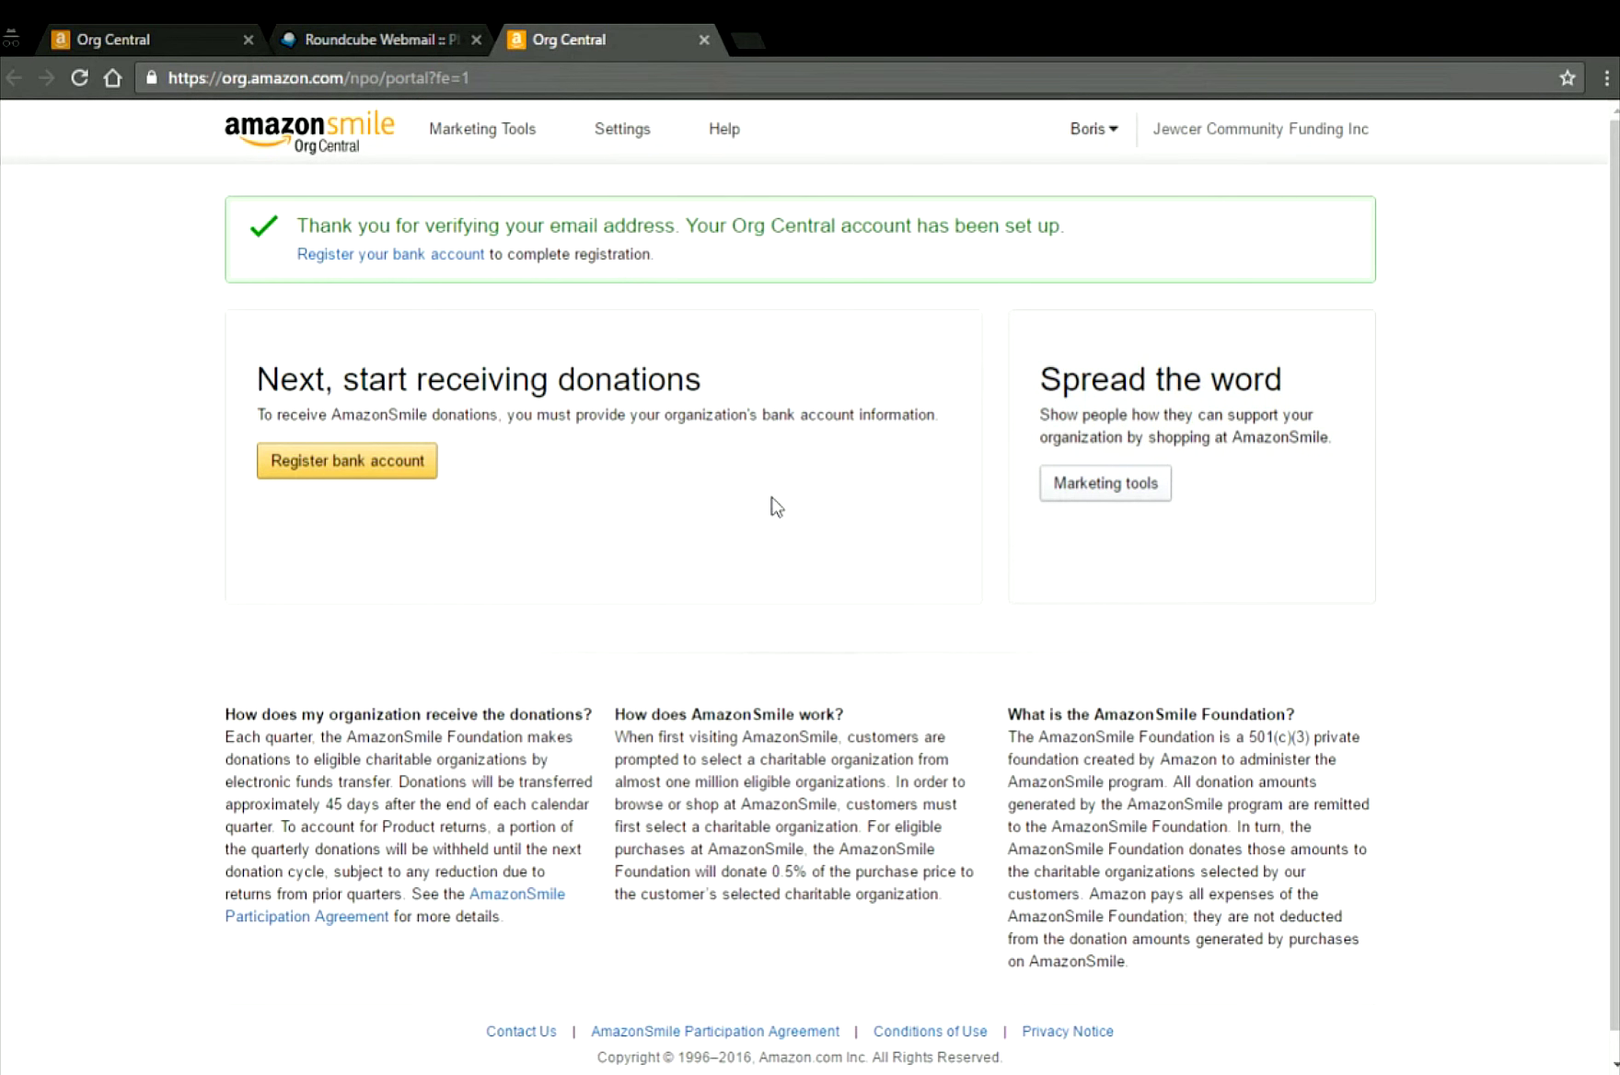
{"action": "left_click", "coordinate": [337, 471]}
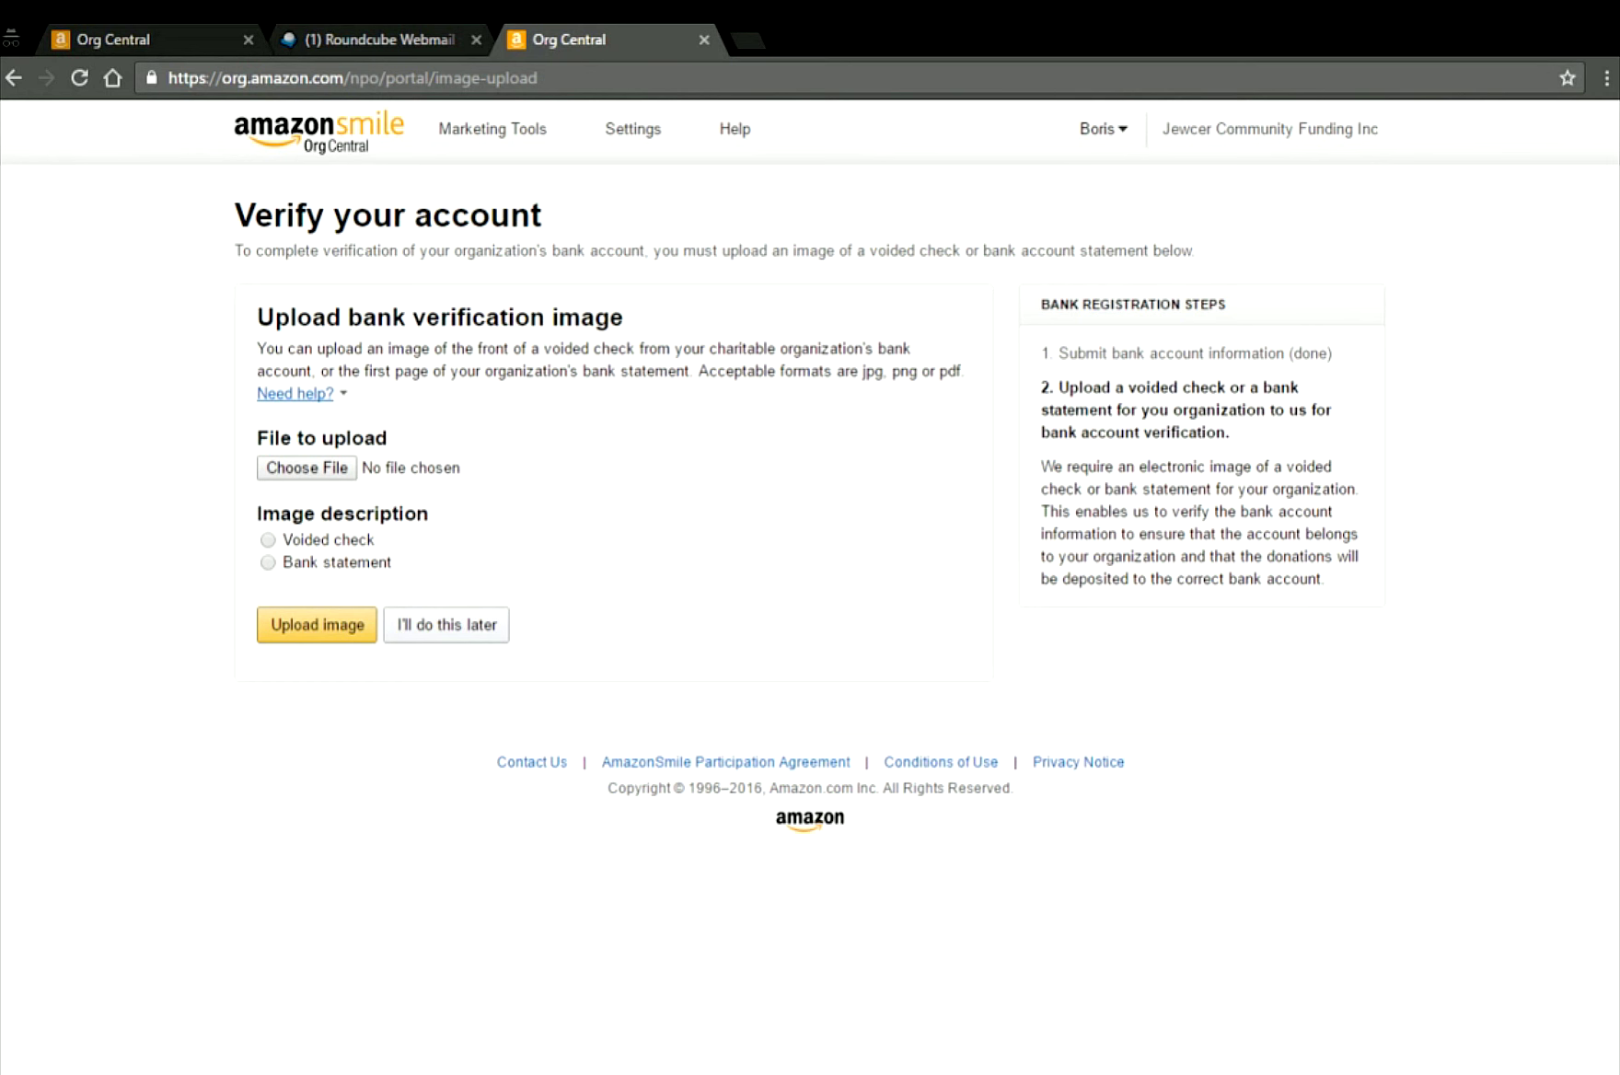
Step: Mark the chosen file as a Bank statement and upload it for verification
{"action": "left_click_drag", "start_coordinate": [368, 371], "coordinate": [686, 371]}
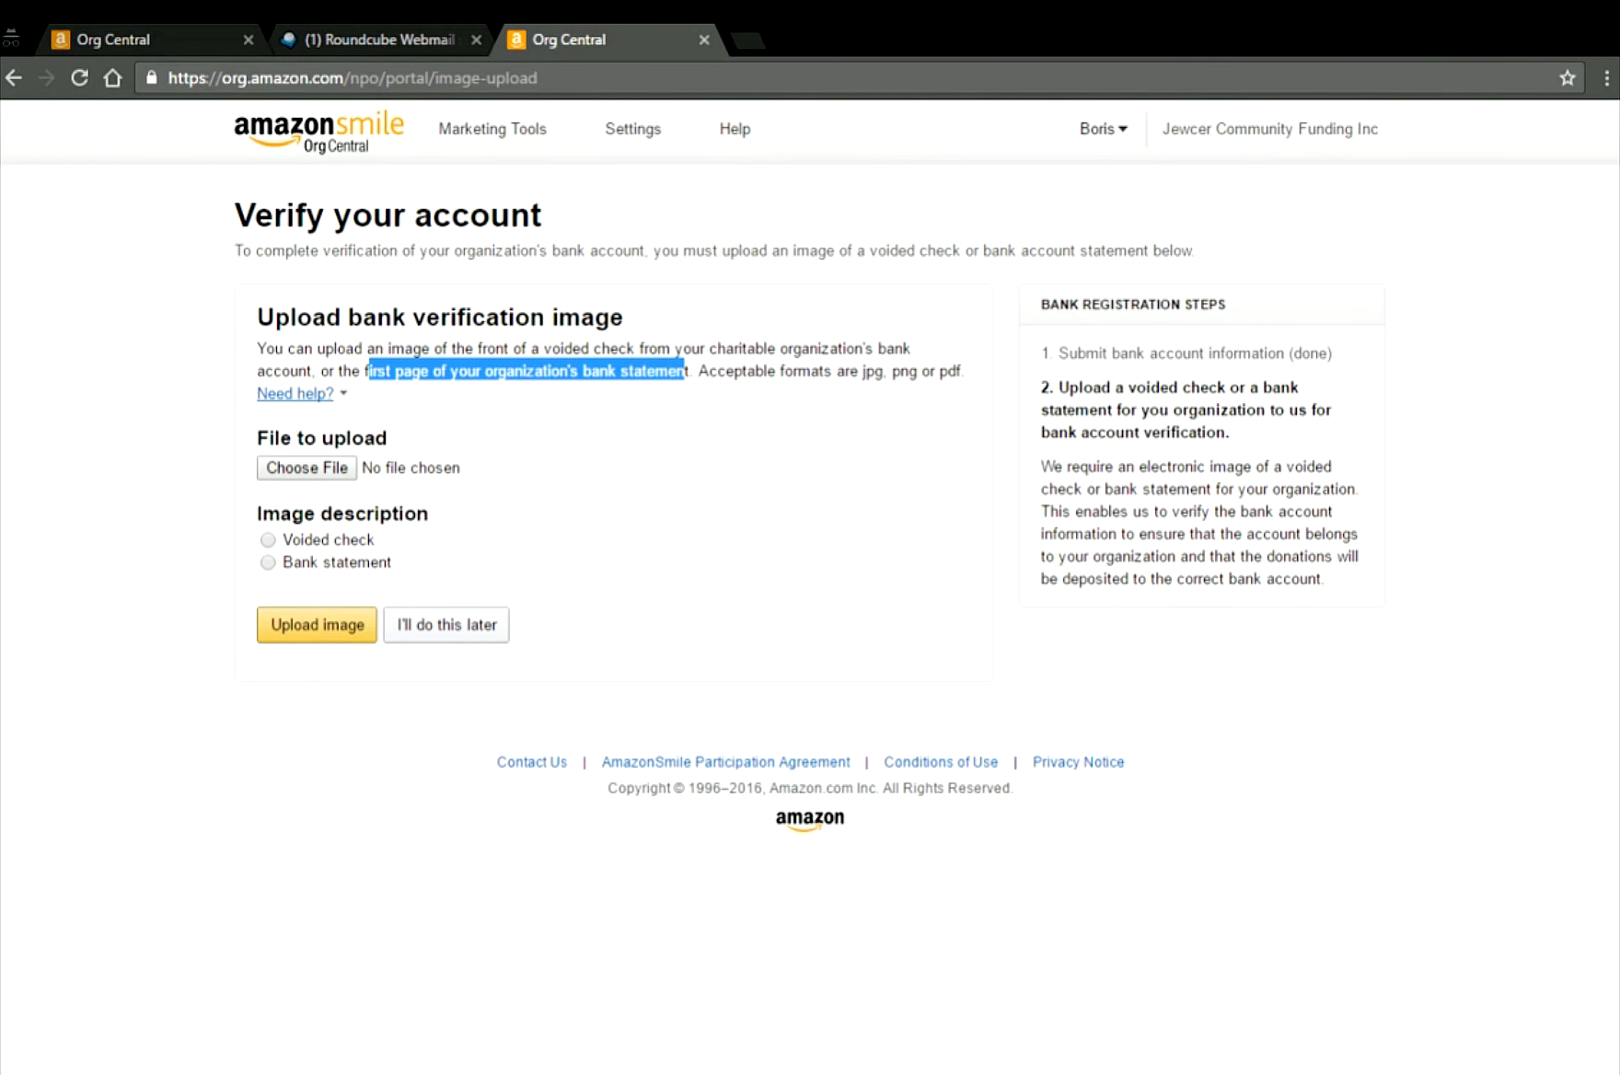
{"action": "left_click", "coordinate": [676, 416]}
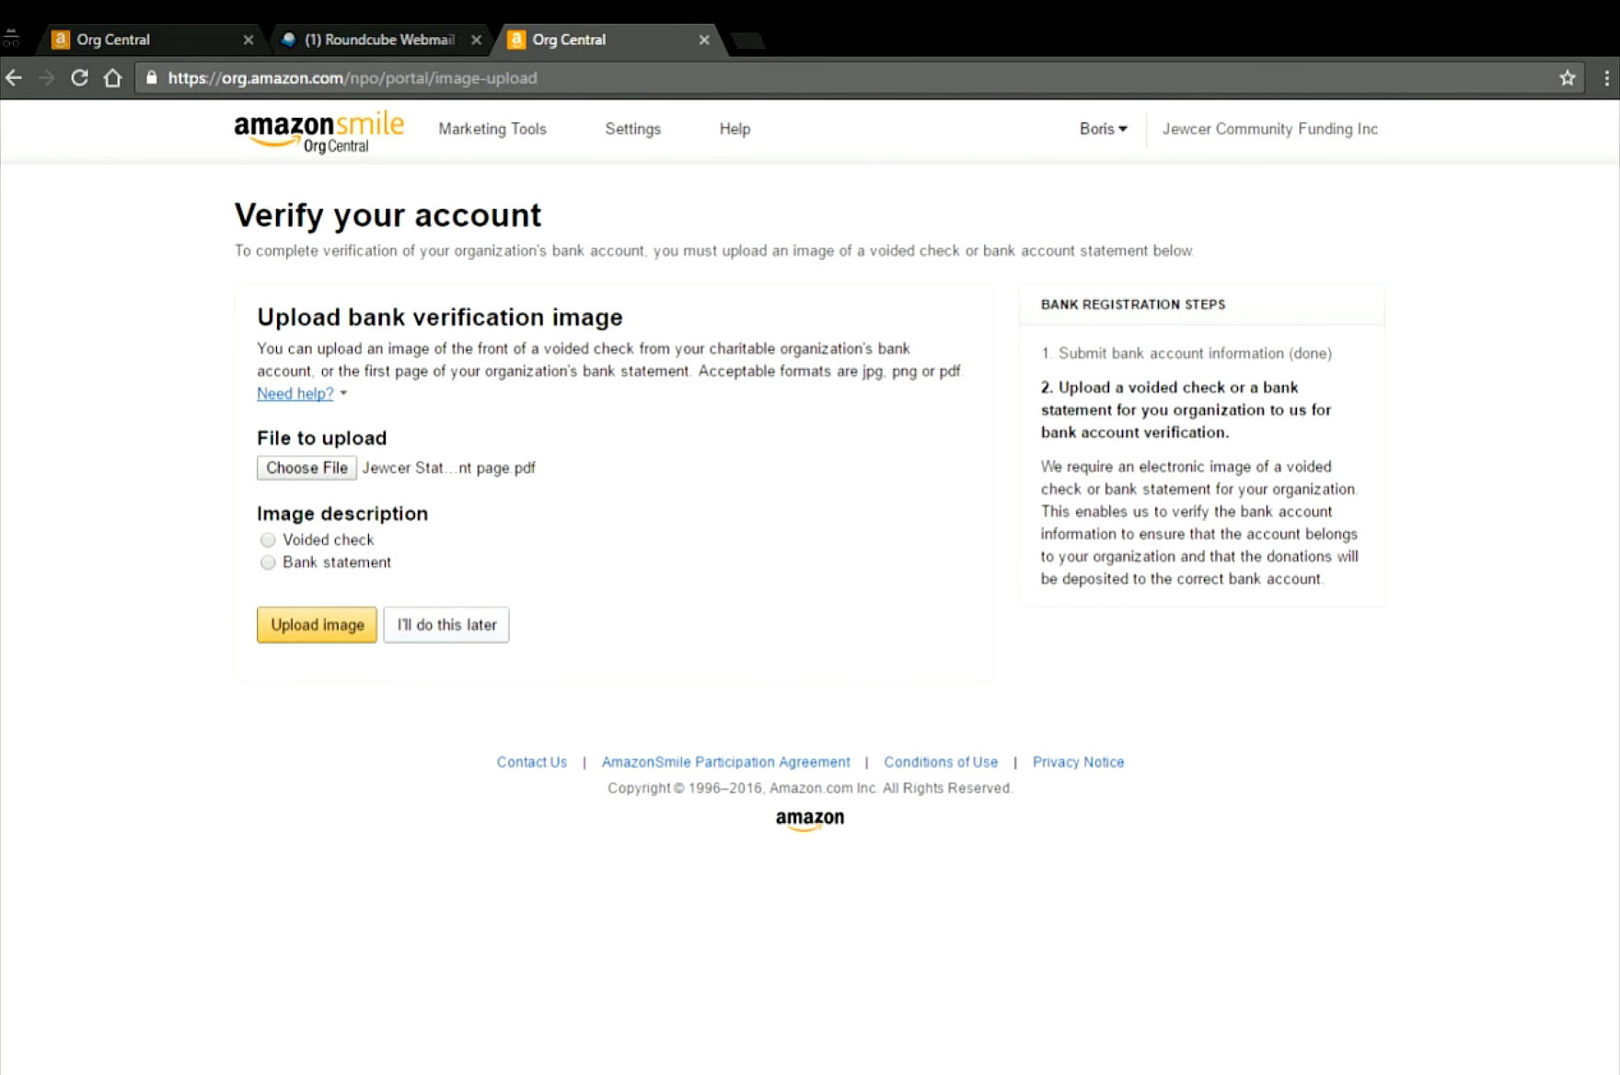
{"action": "left_click", "coordinate": [267, 563]}
{"action": "left_click", "coordinate": [333, 637]}
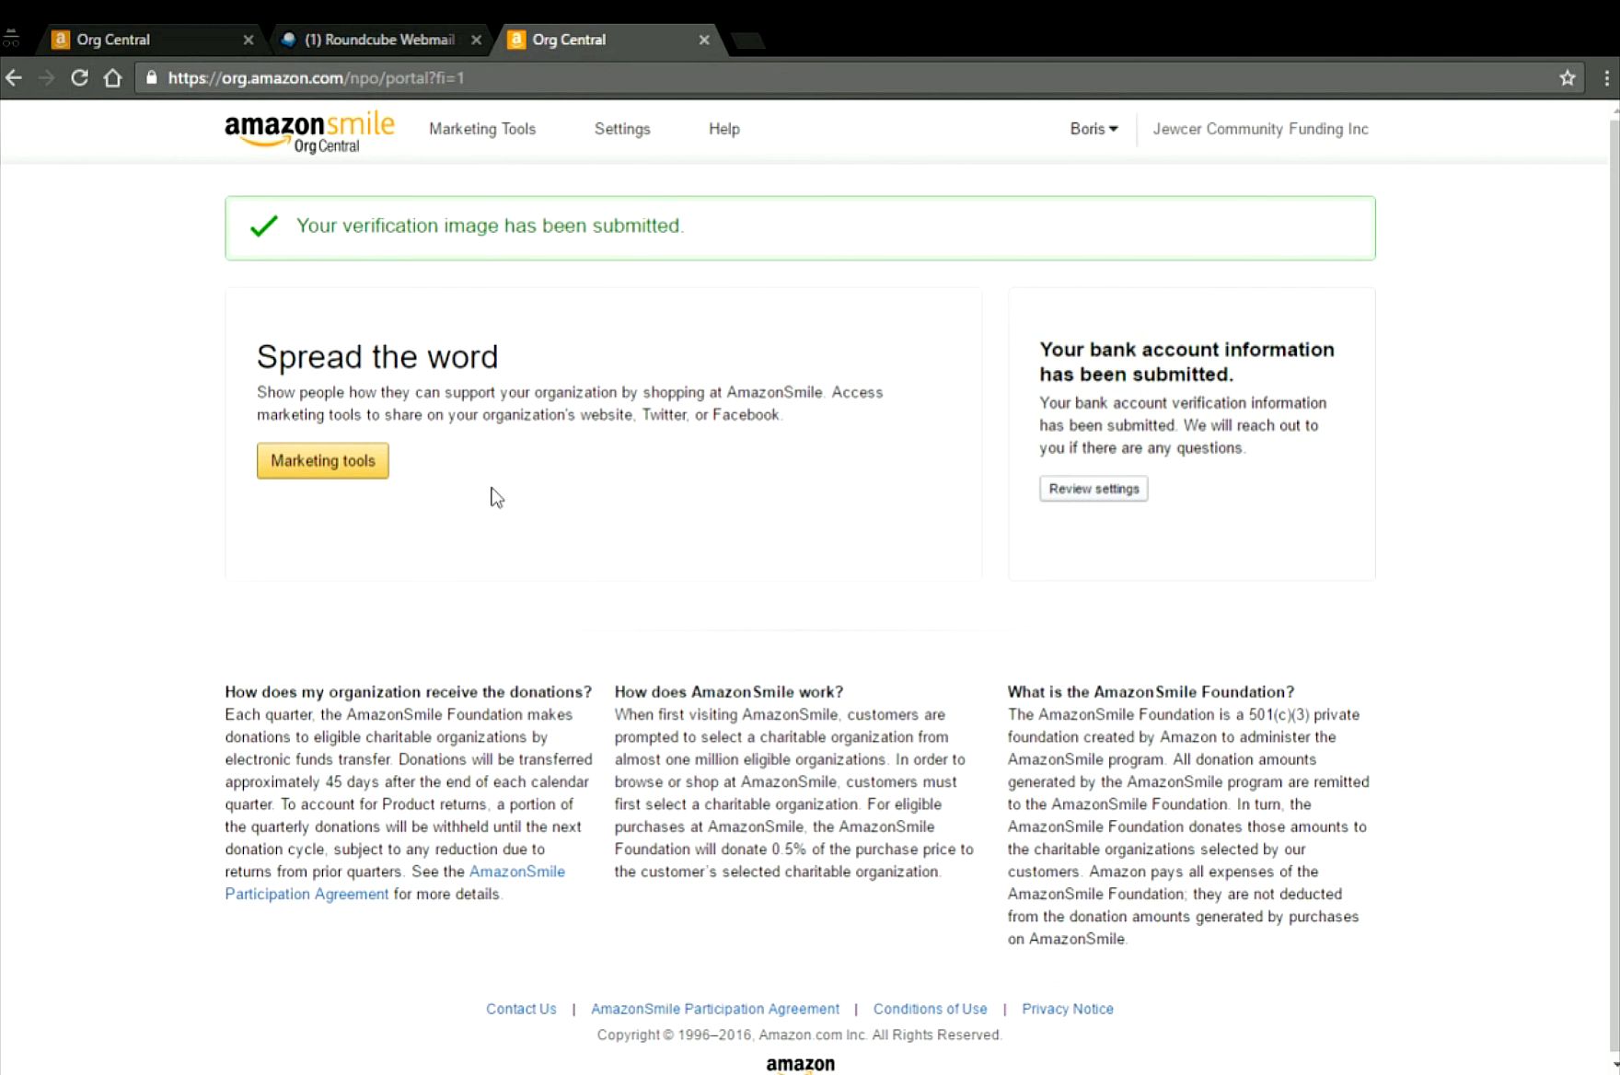
Step: Open Marketing tools to show the organization's unique charity link and sharing options
{"action": "left_click", "coordinate": [316, 480]}
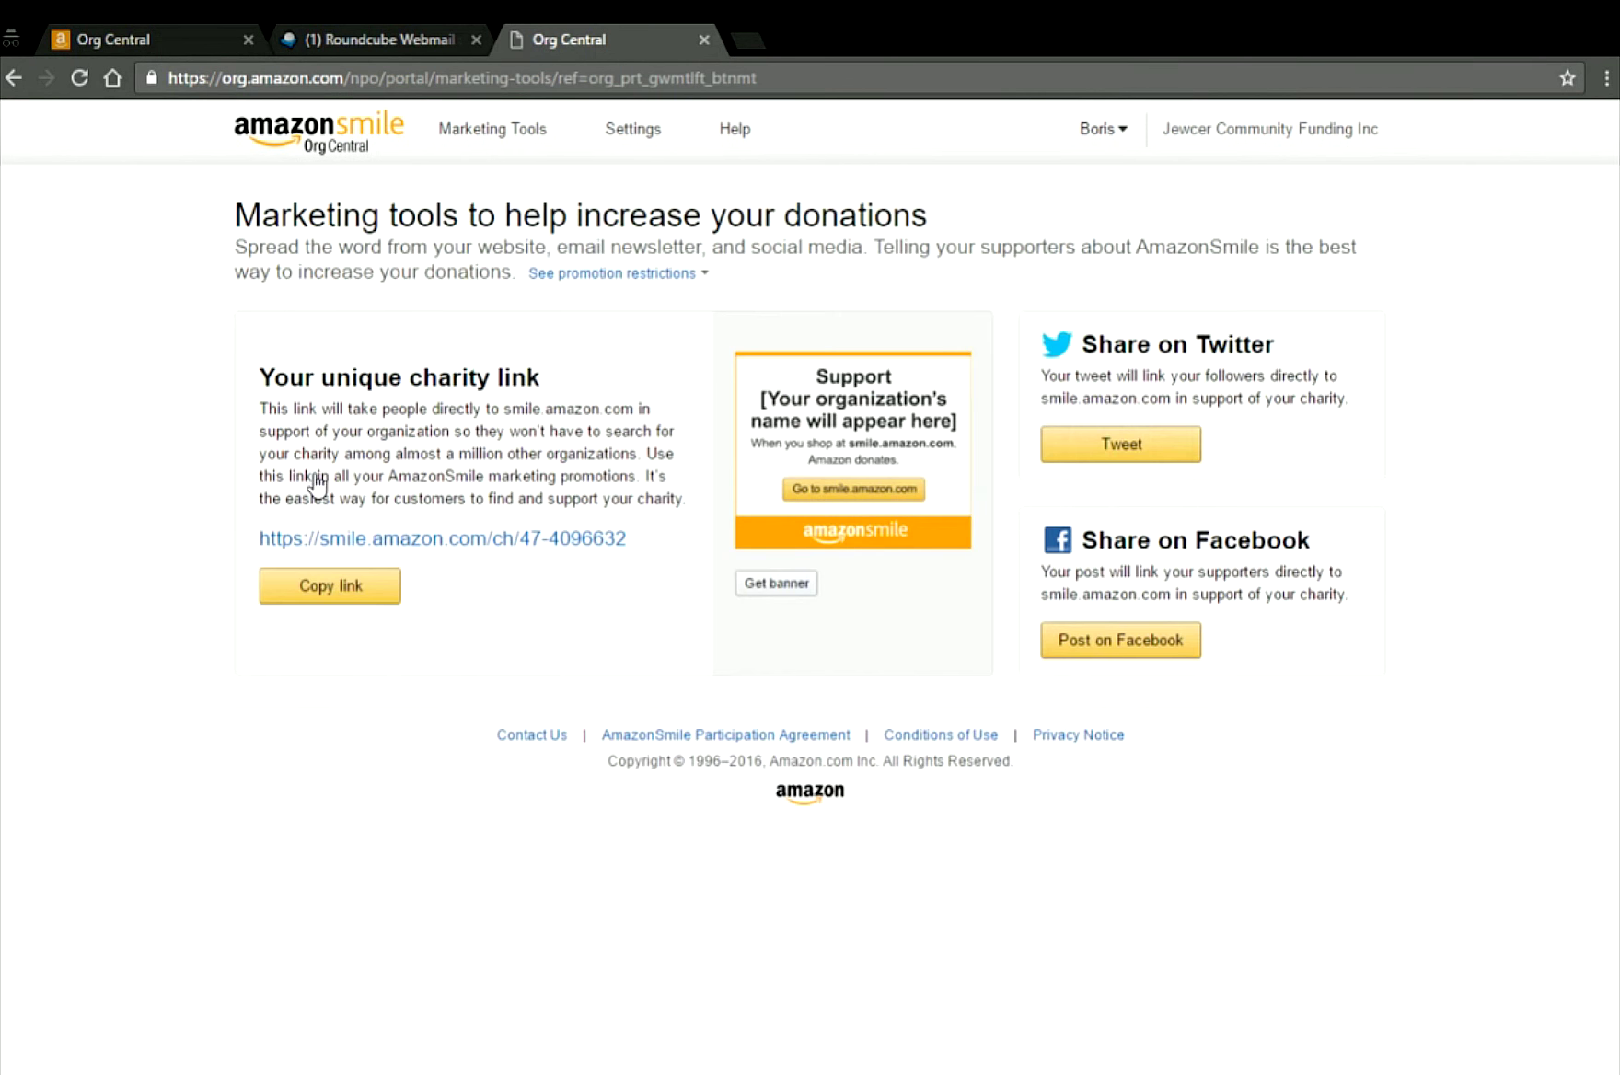